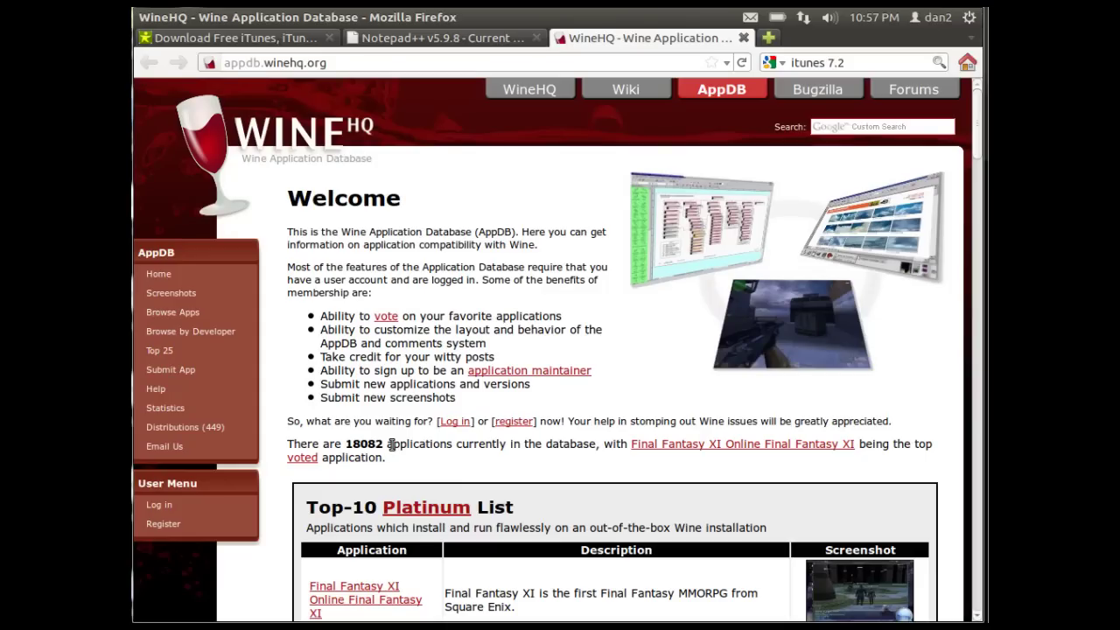
Switch to the Notepad++ v5.9.8 download page tab in Firefox
click(425, 38)
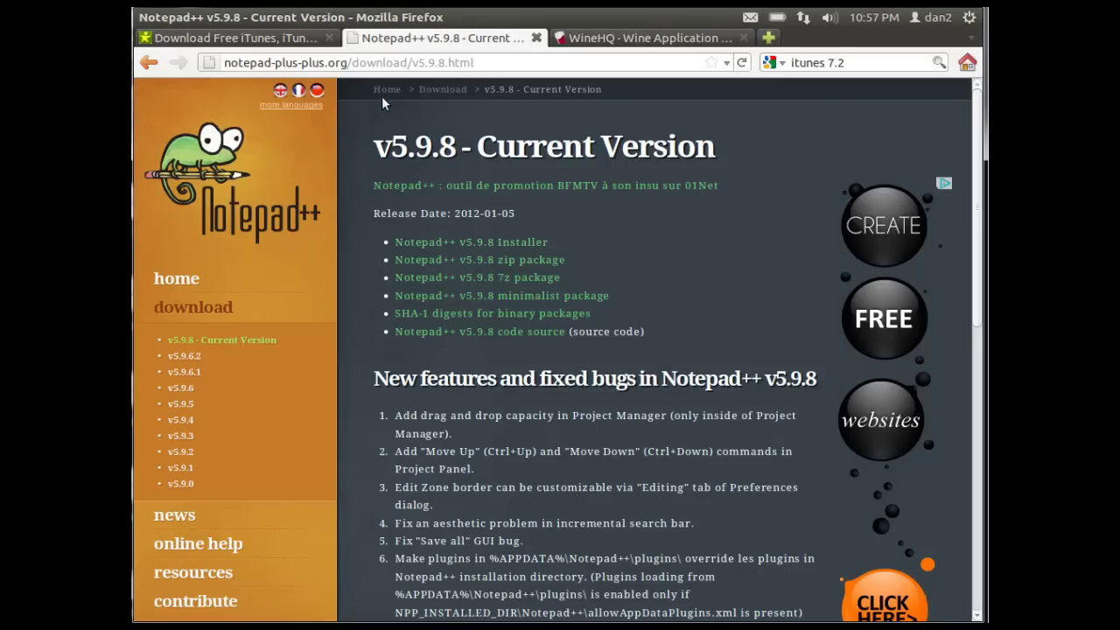
On the Brothersoft tab, go to the iTunes 7.2 download page
click(230, 39)
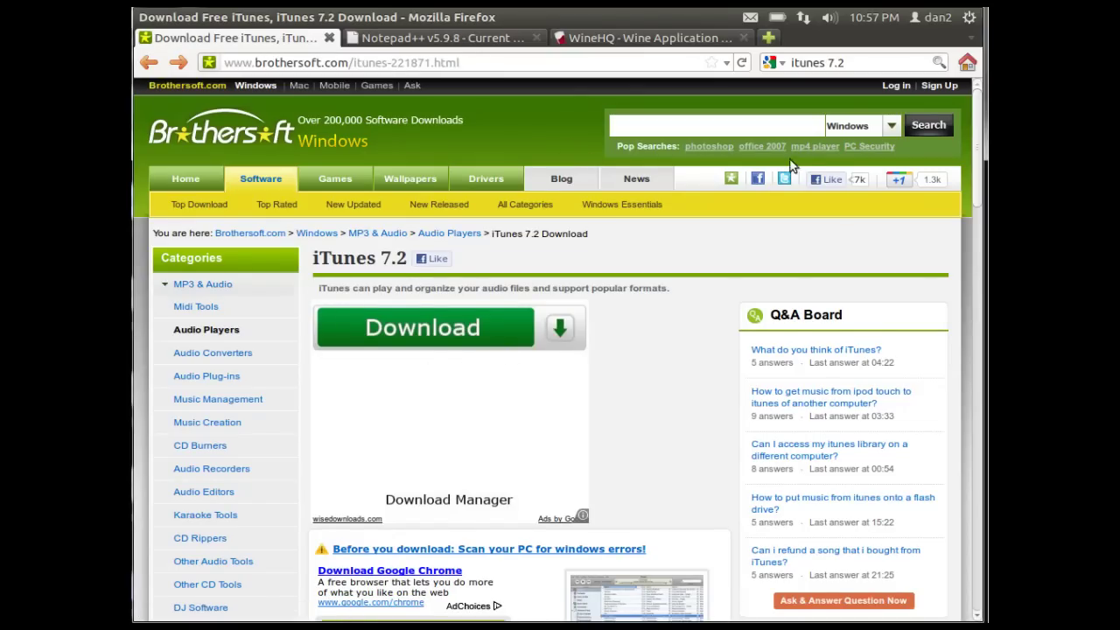
scroll(933, 182, down, 8)
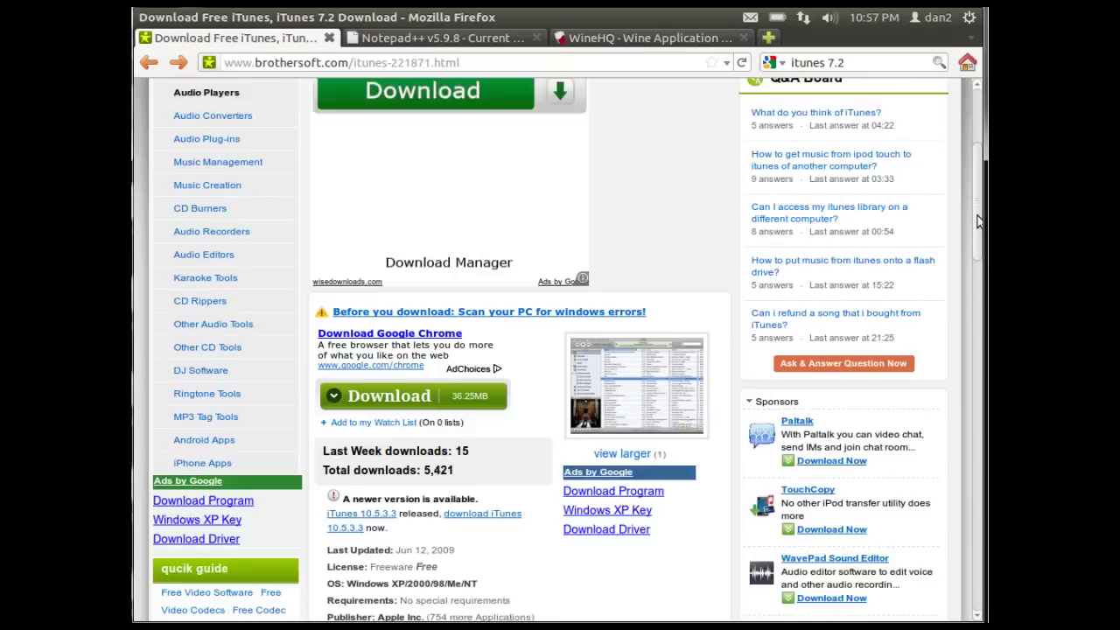
scroll(560, 350, down, 18)
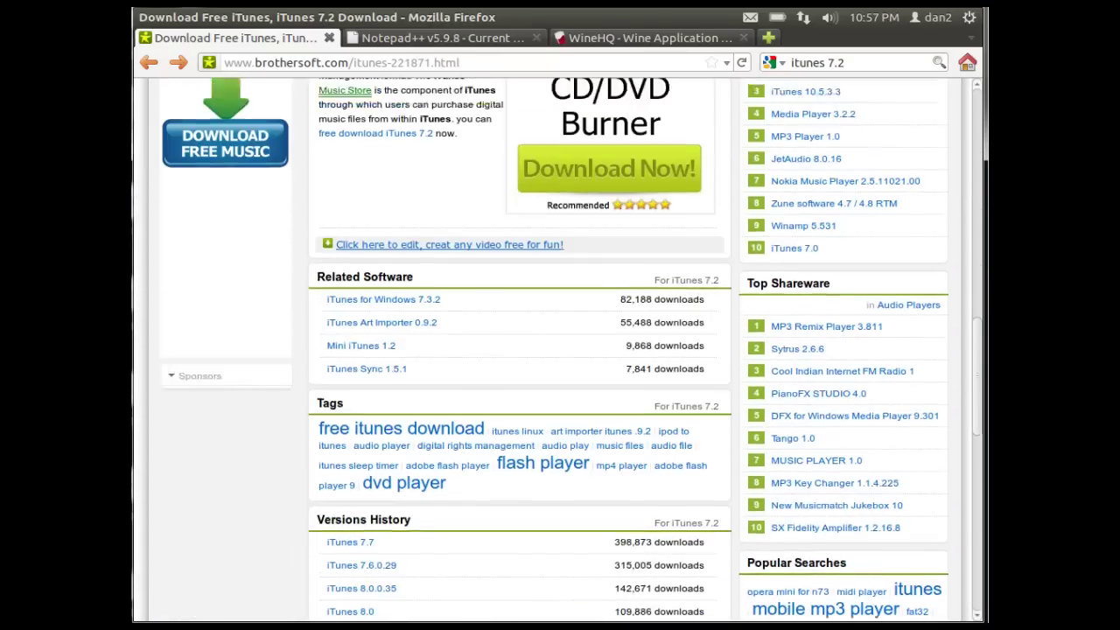
scroll(559, 350, down, 4)
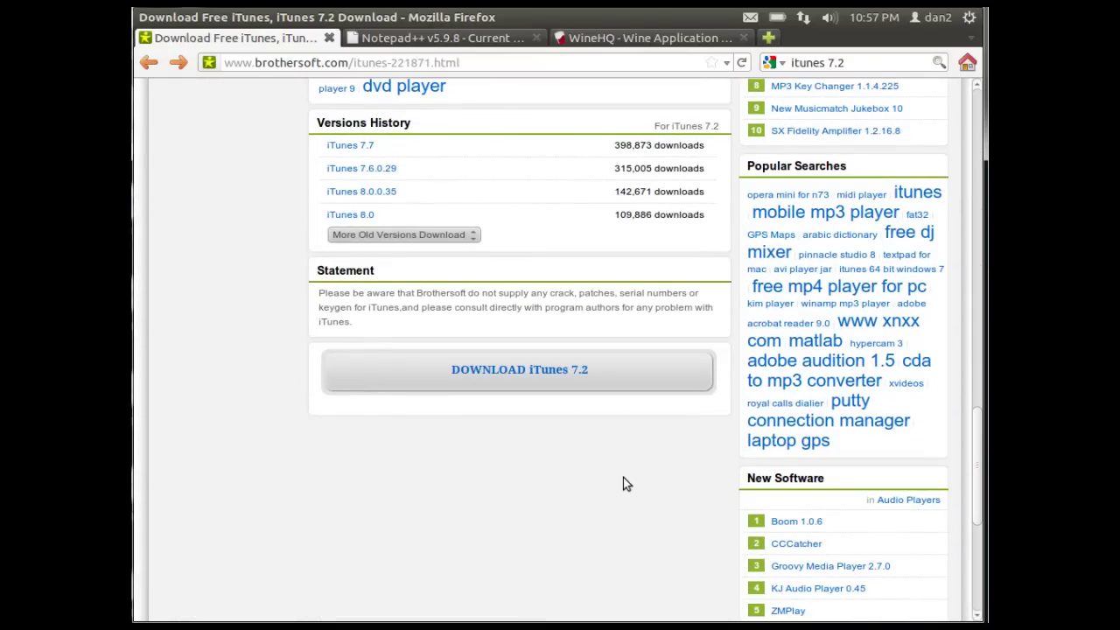
click(535, 388)
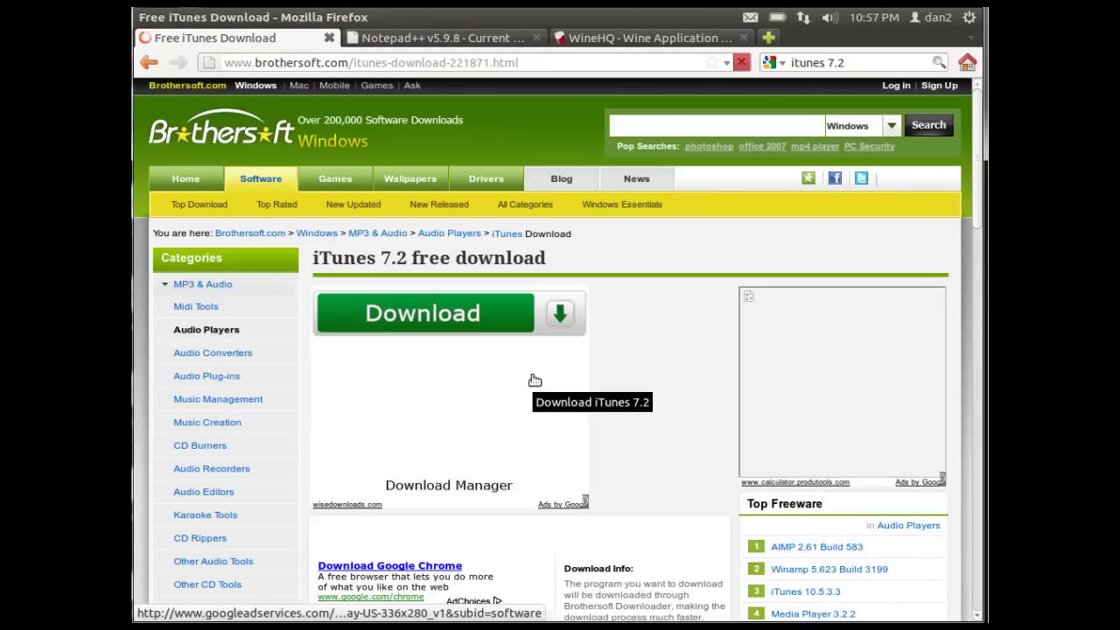
Download Brothersoftdownloader_for_iTunes.exe from Server 1 and save the file
scroll(979, 179, down, 4)
scroll(980, 180, down, 10)
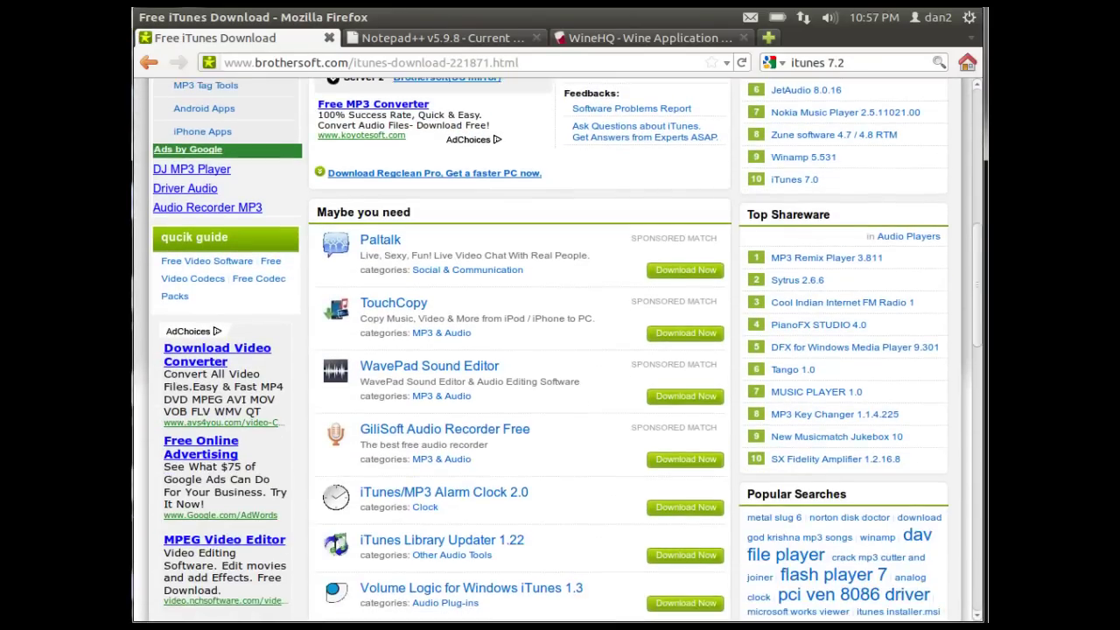
scroll(977, 201, up, 11)
scroll(978, 201, down, 1)
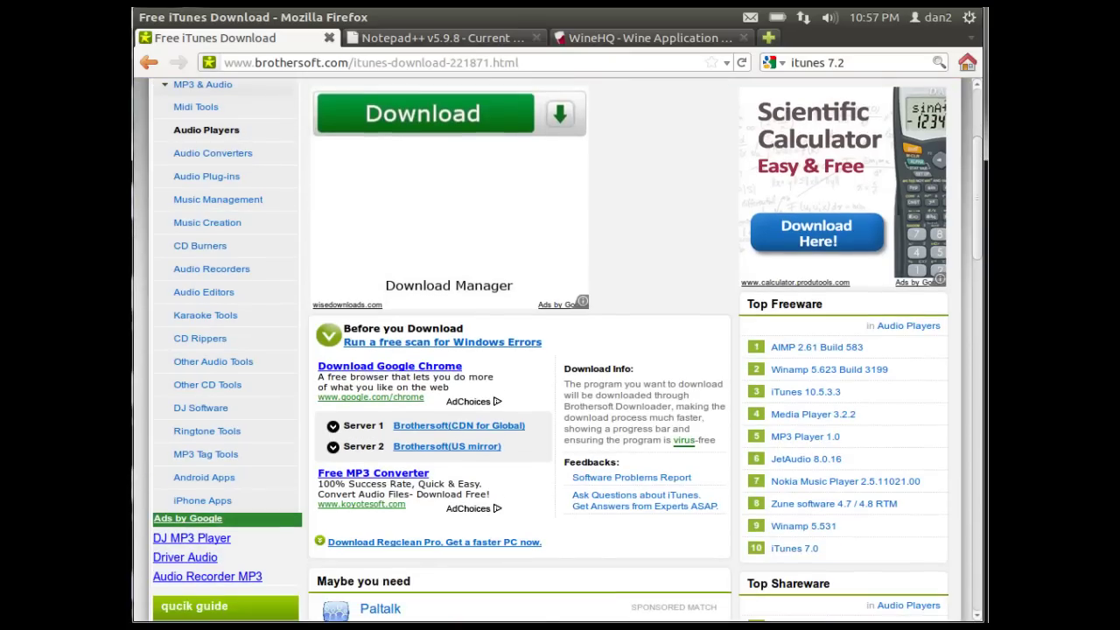
click(465, 427)
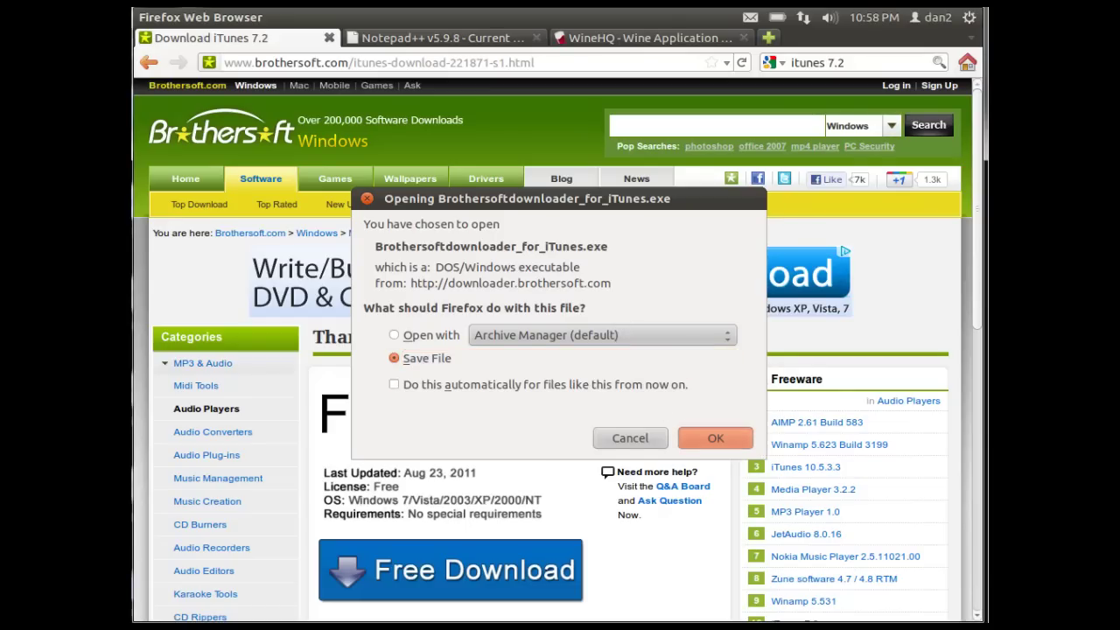
click(715, 437)
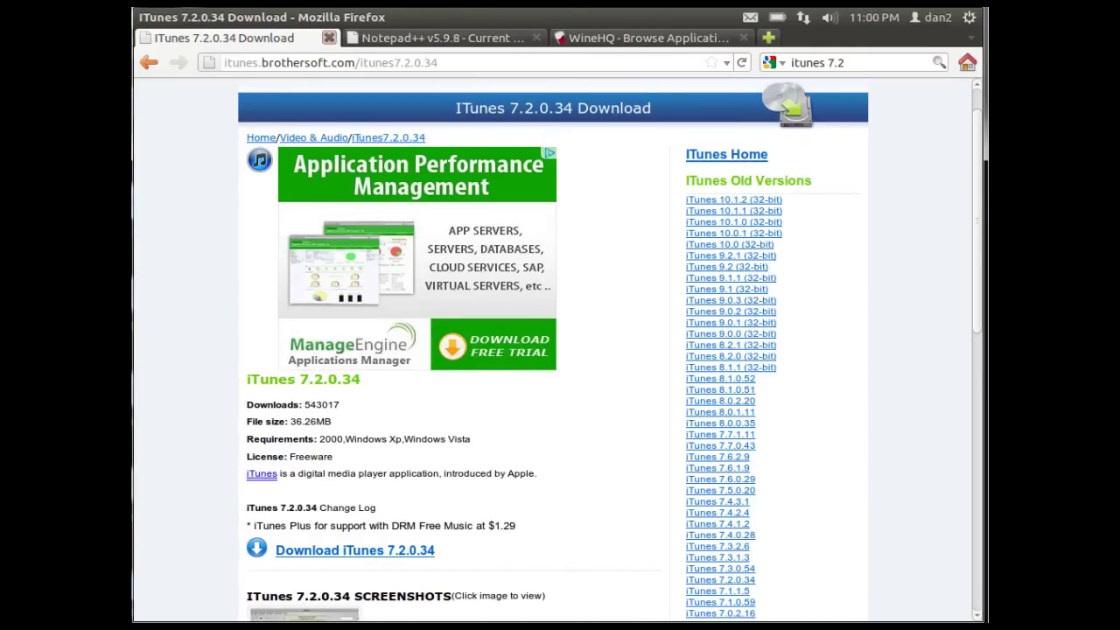
Close the Notepad++ page window, the Downloads list and the remaining Firefox window
click(354, 38)
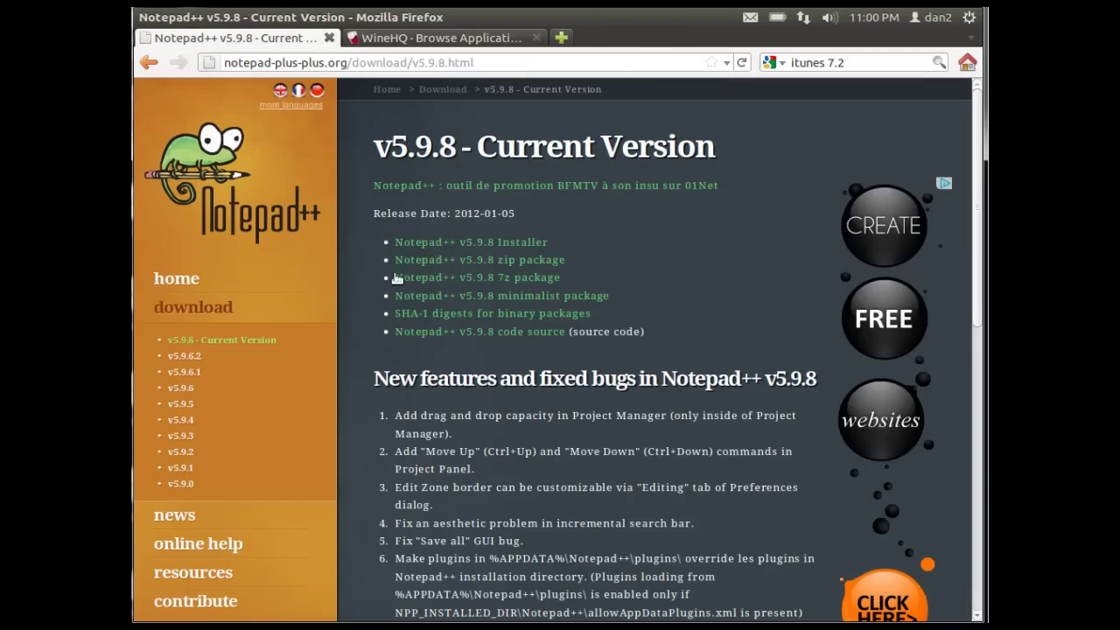
mouse_move(274, 16)
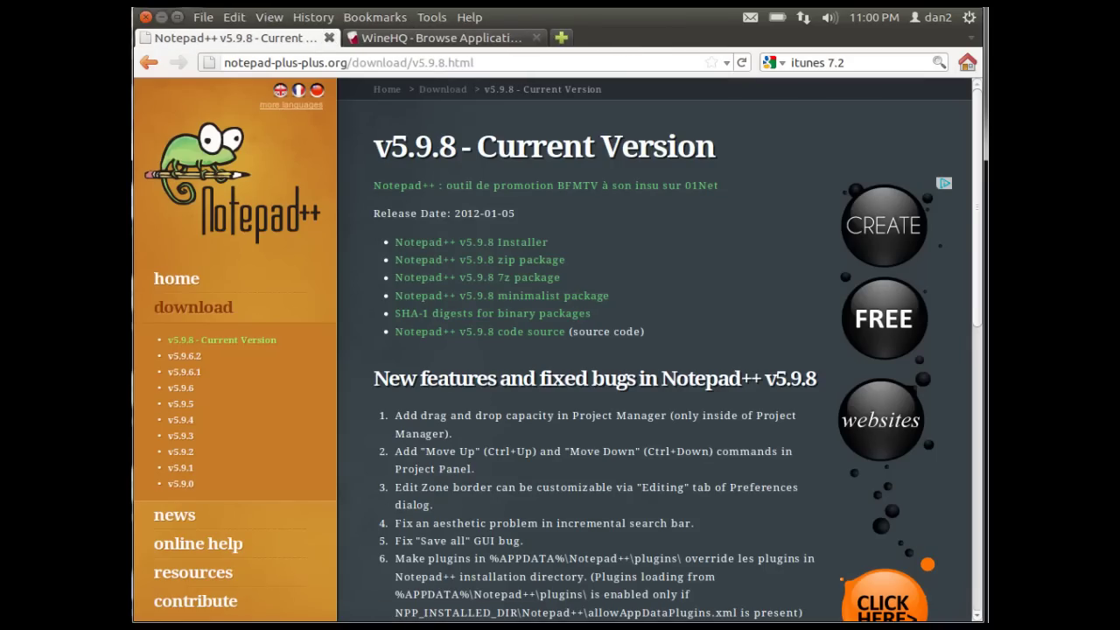
click(145, 17)
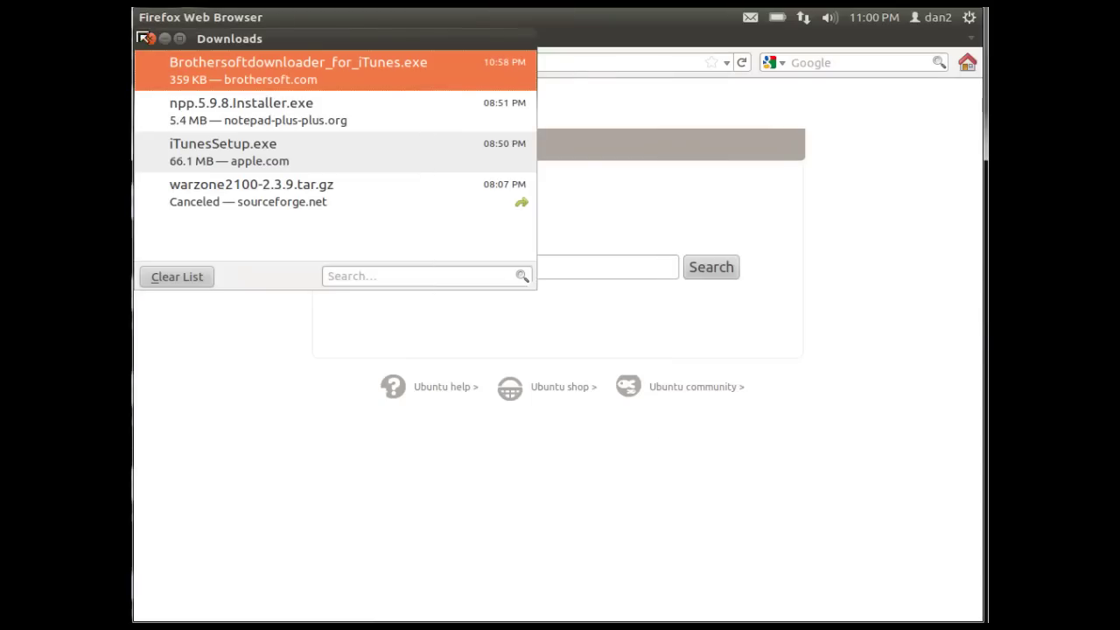
click(150, 39)
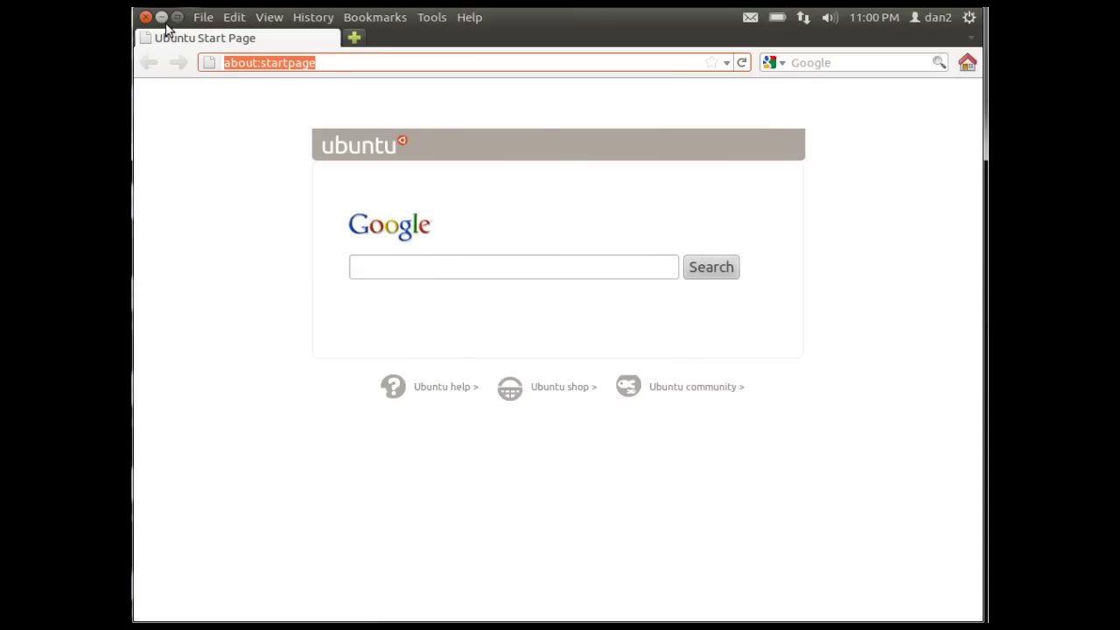
mouse_move(303, 18)
click(146, 17)
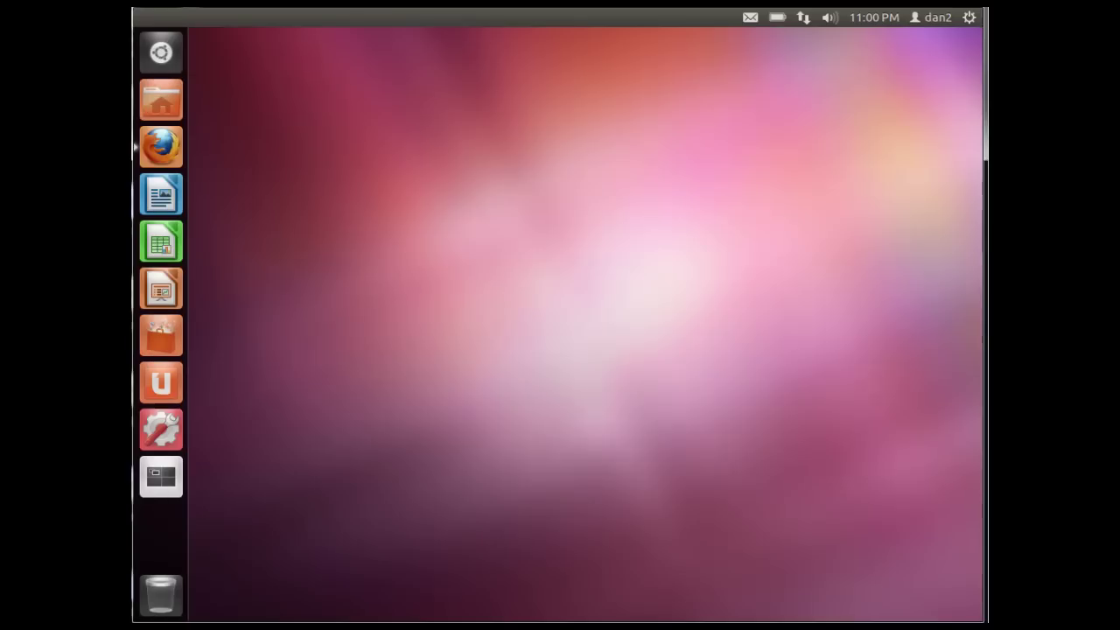
Open Terminal from the Dash, run 'cd Downloads', and list its files with ls
click(162, 54)
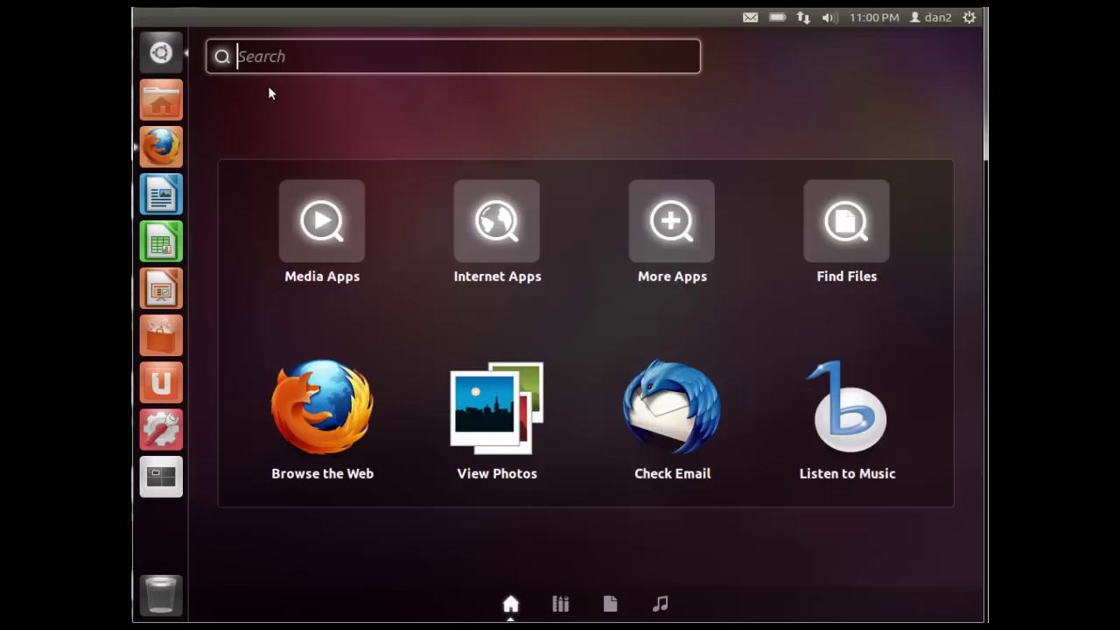
text(term)
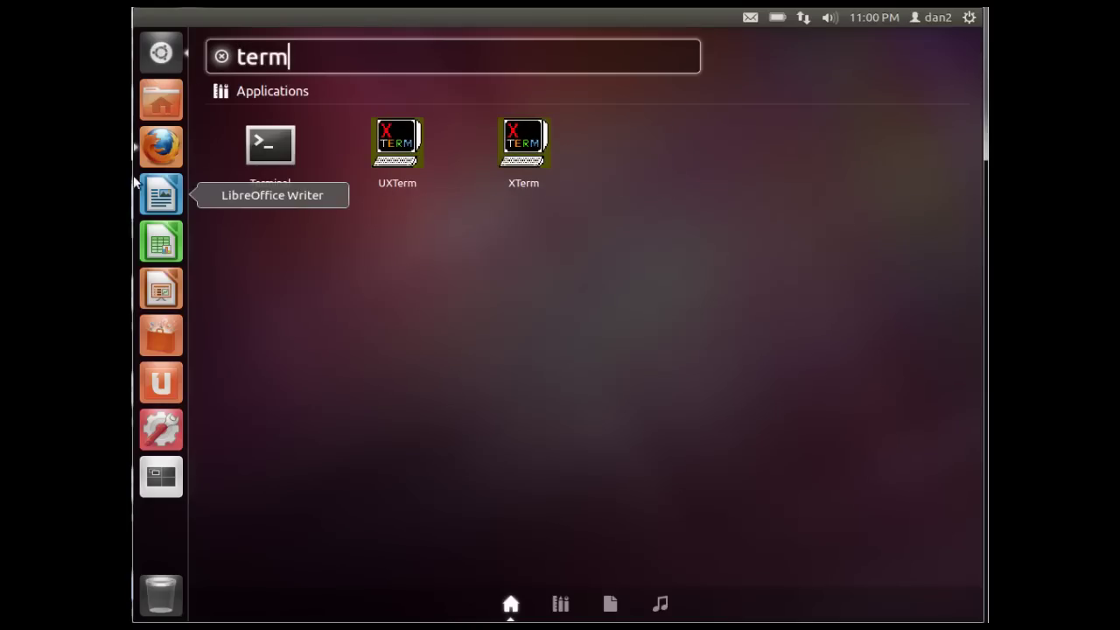
click(275, 175)
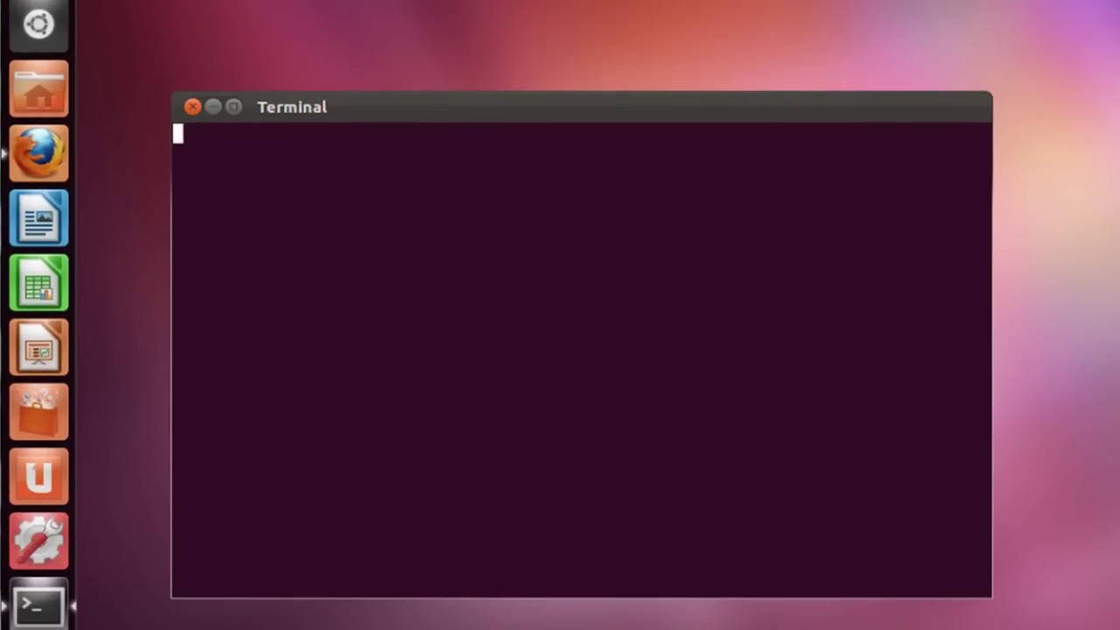
text(cd Downloads)
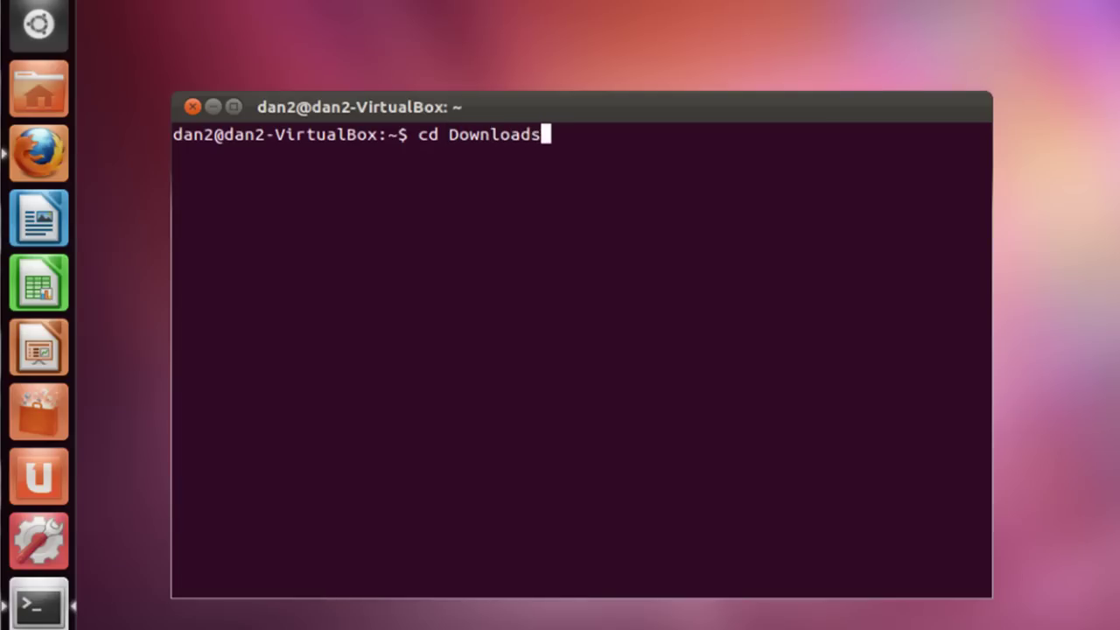
key(Return)
text(ls)
key(Return)
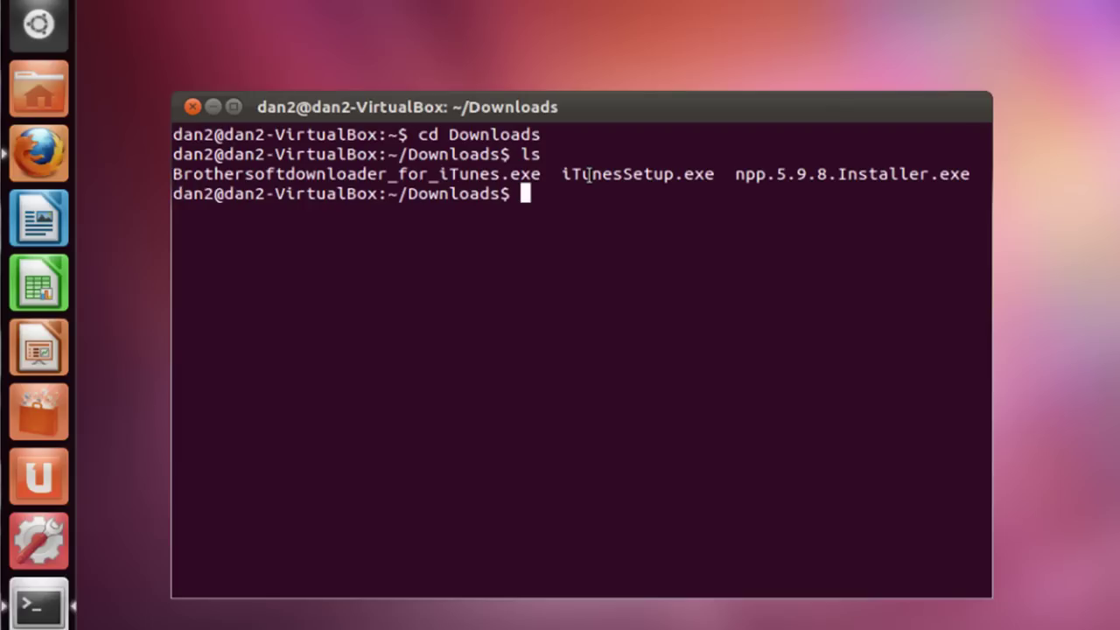
Mark the iTunesSetup.exe and Notepad++ installer names, then type 'wine npp' at the prompt
drag(564, 172, 715, 177)
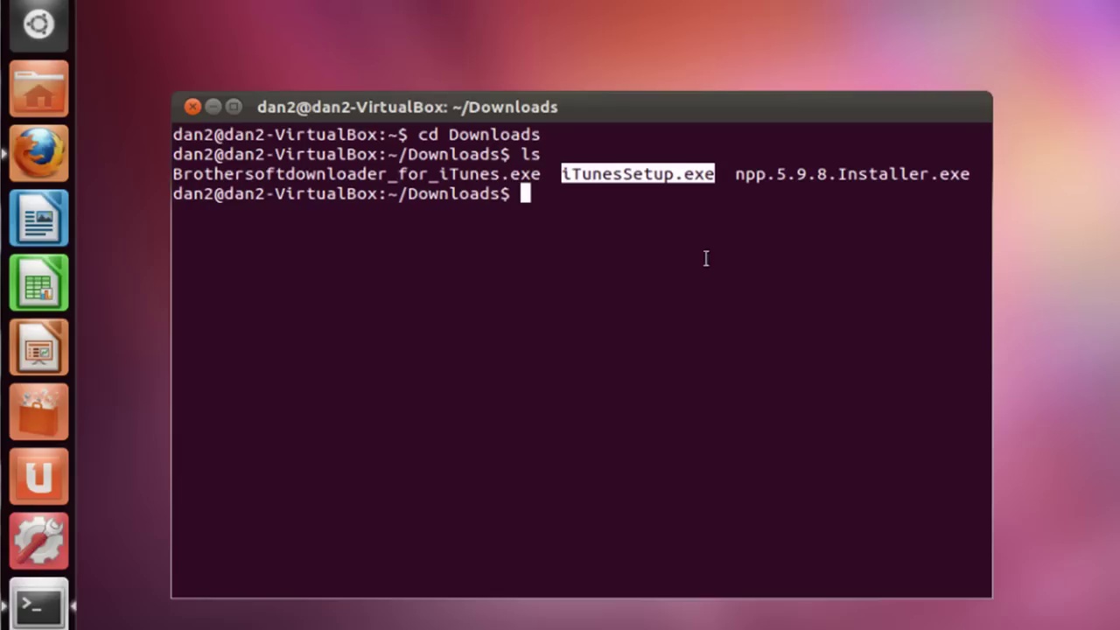
drag(738, 173, 973, 173)
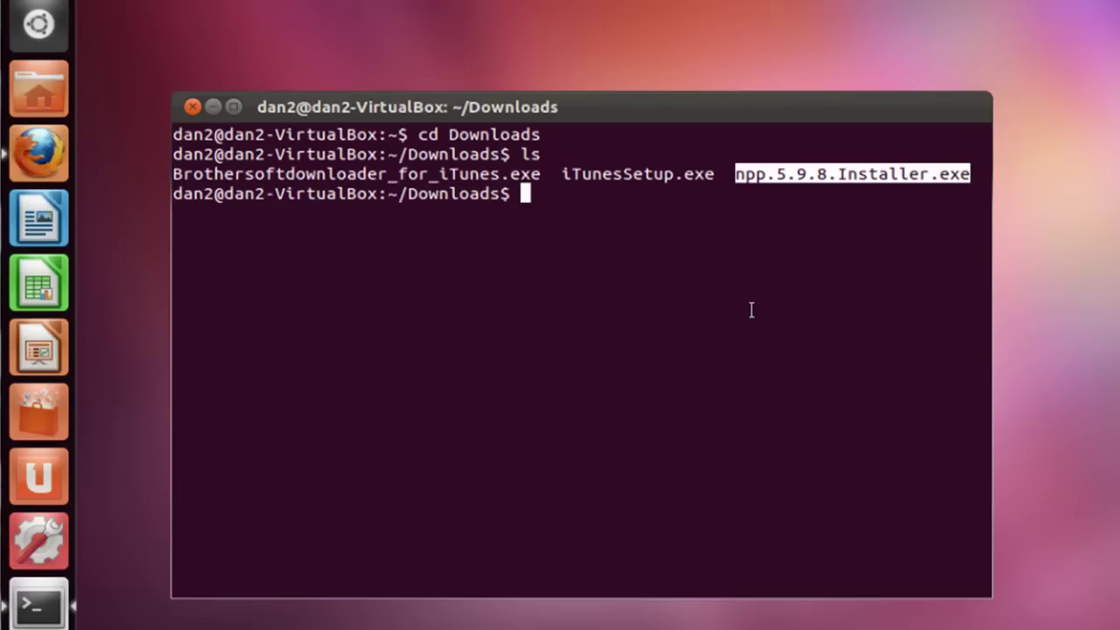
triple_click(585, 291)
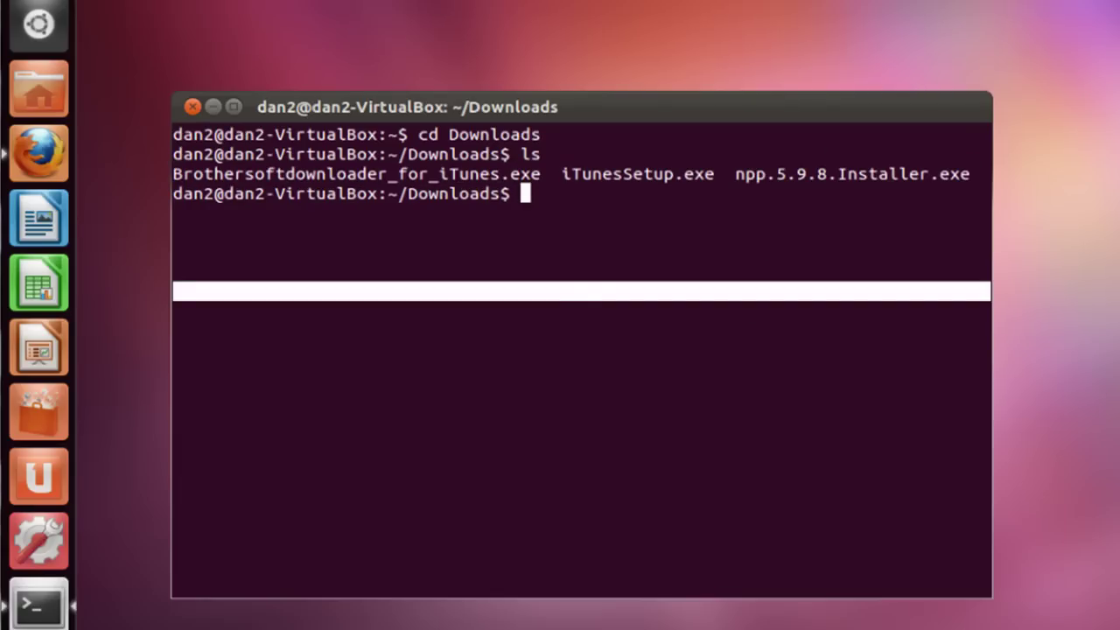
click(543, 196)
text(wine )
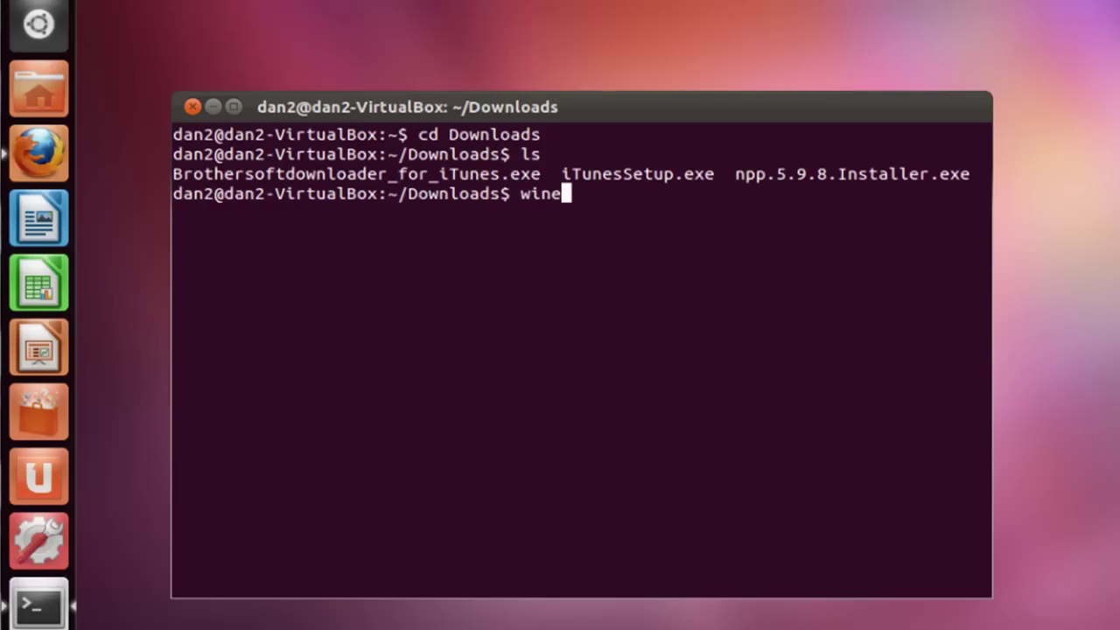
text(npp)
Install Notepad++ v5.9.8 under wine in English with default folder and components, then launch it
key(Tab)
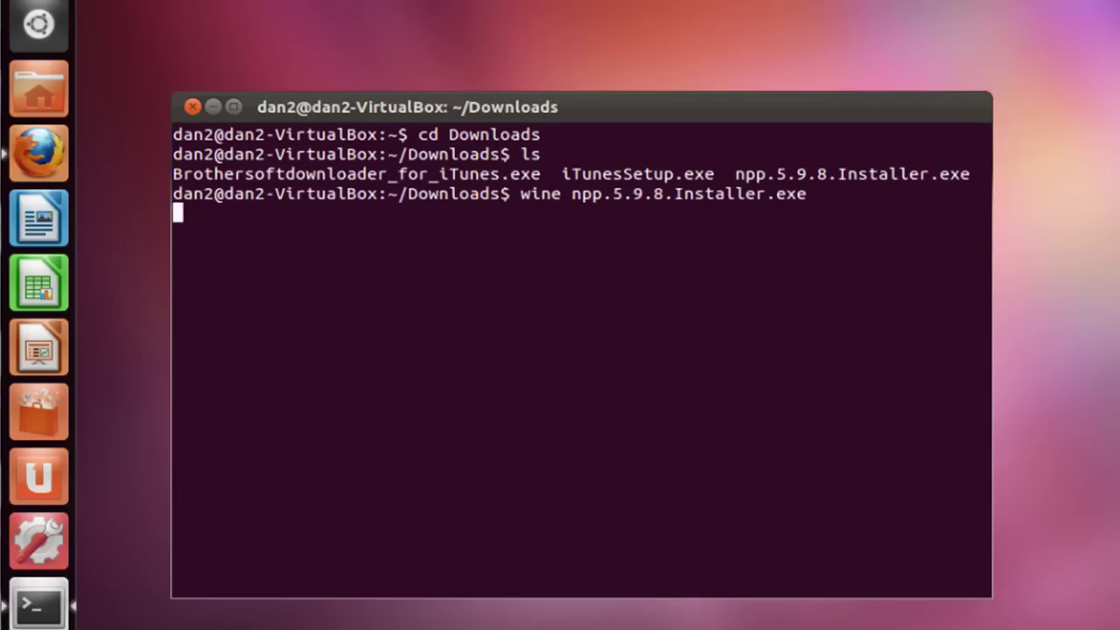
key(Return)
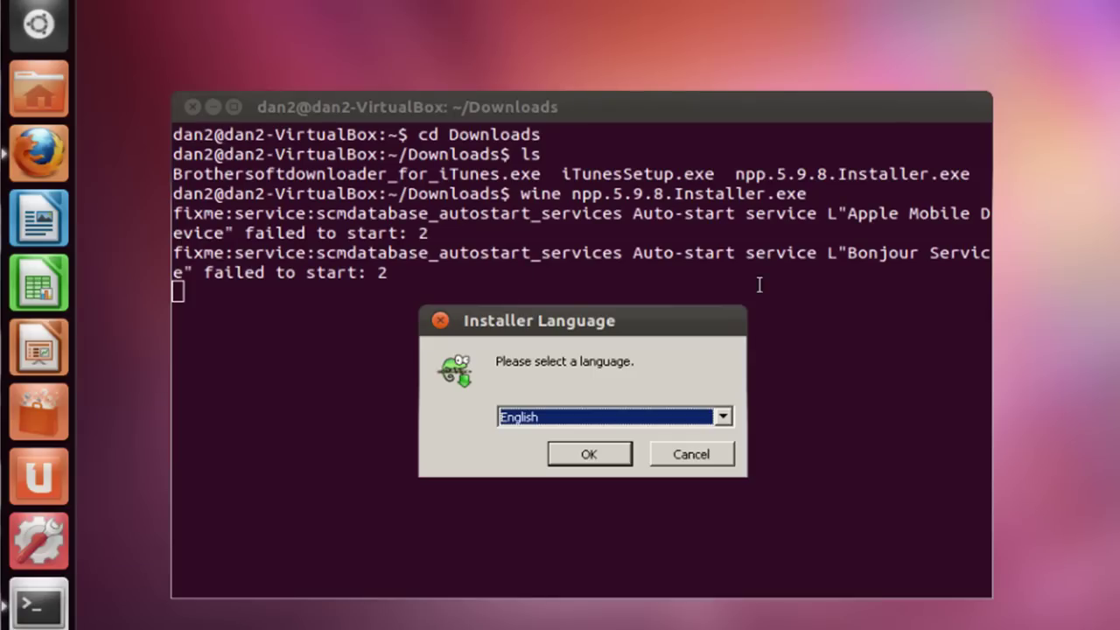
click(590, 461)
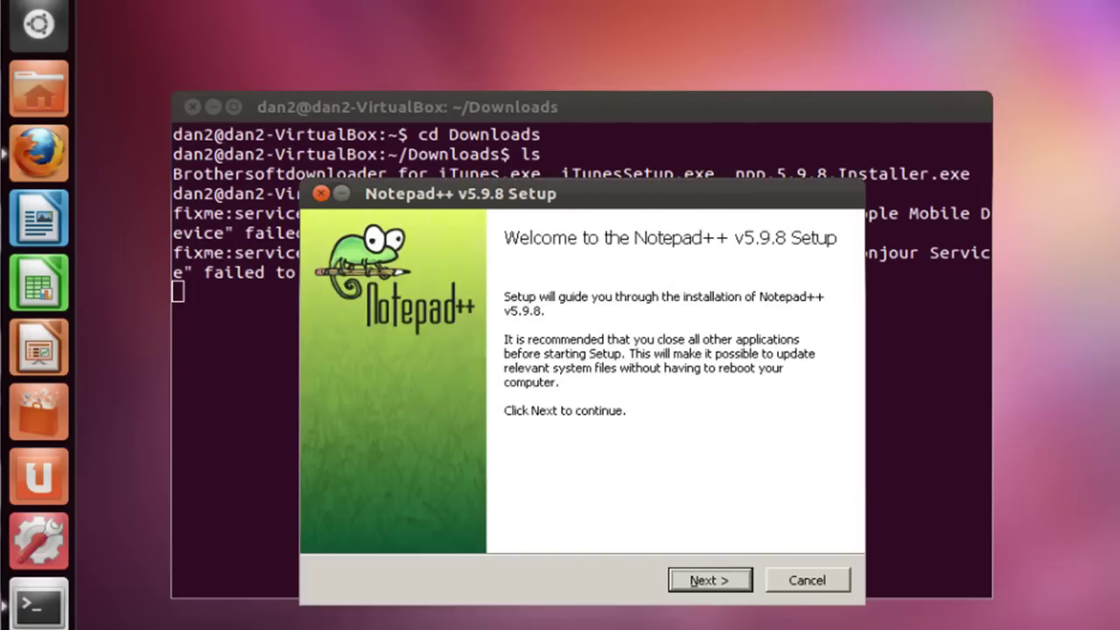
click(710, 581)
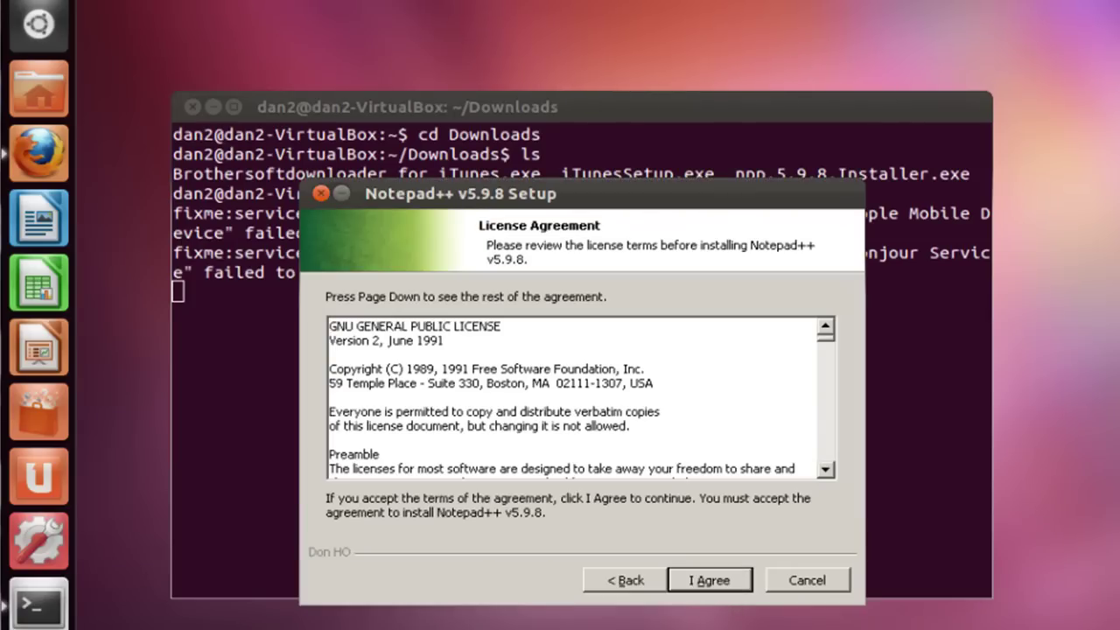
click(715, 584)
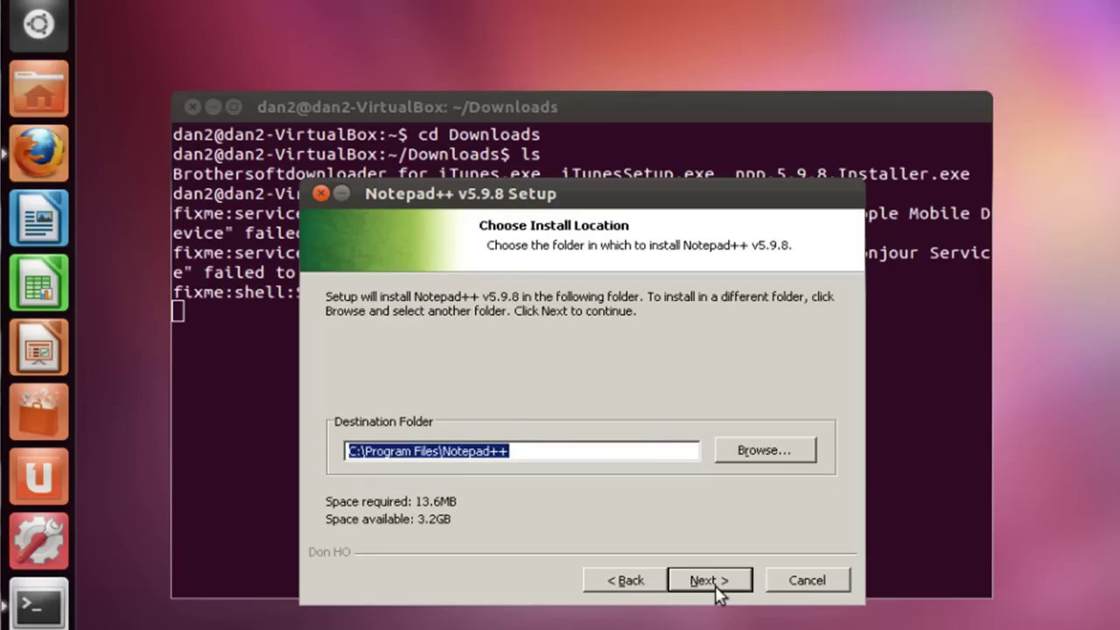
click(710, 581)
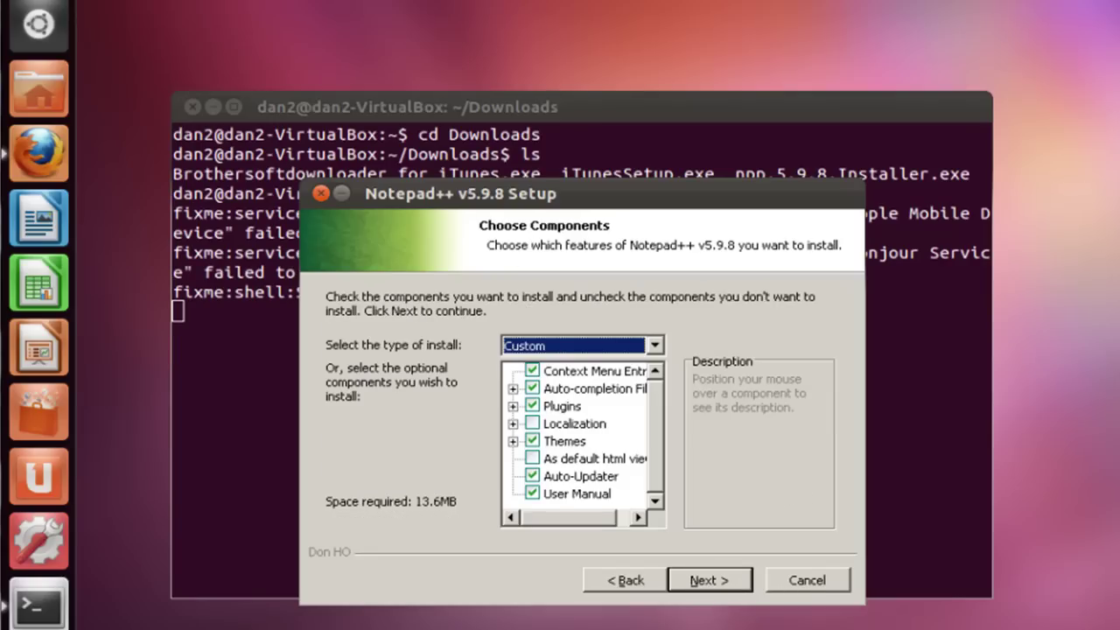
click(712, 578)
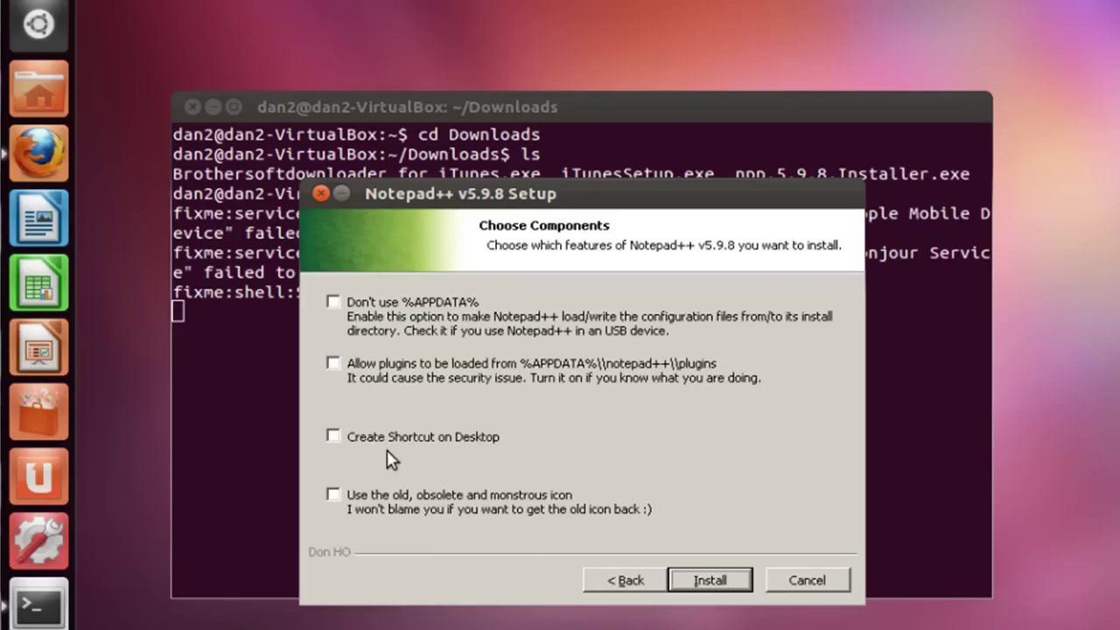
click(712, 581)
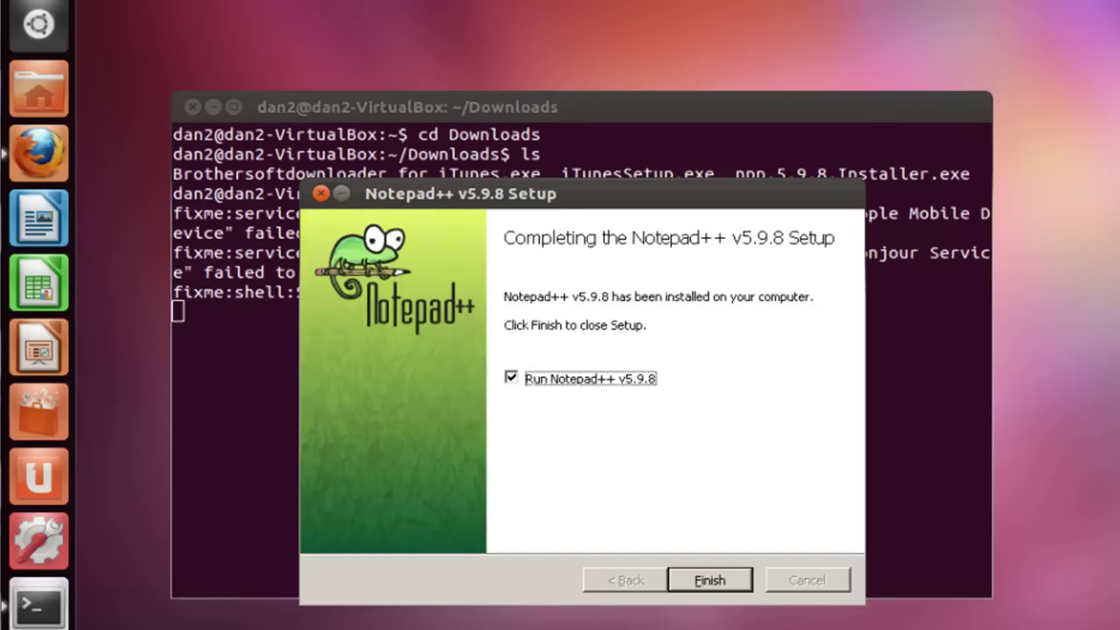
click(688, 578)
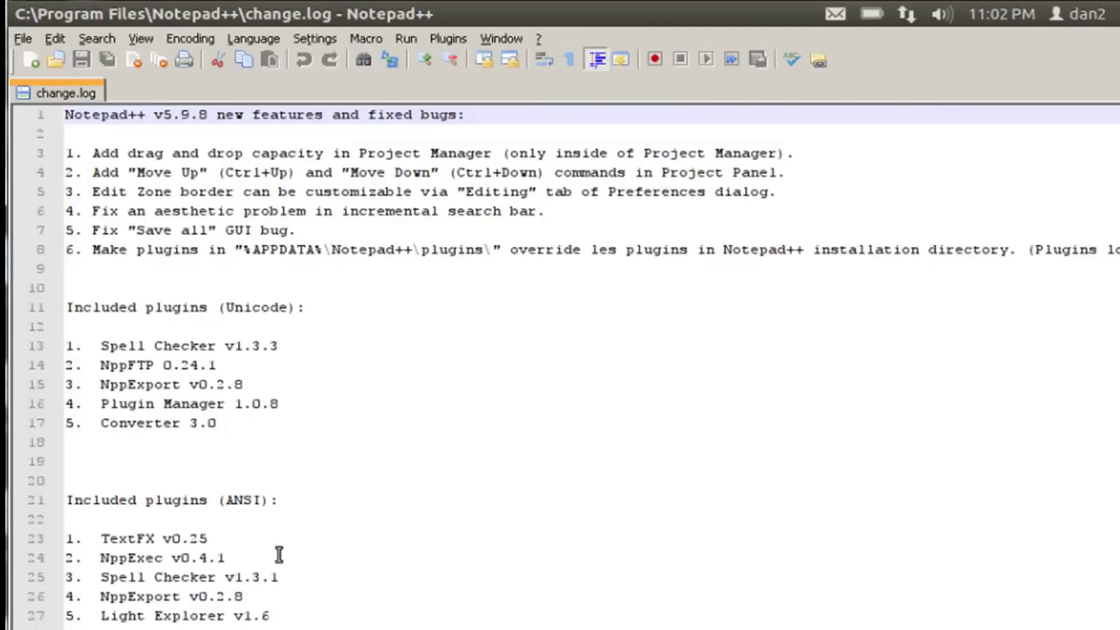
Type test lines 'kjdfkjdkfj' and 'ddd' in a new document, then quit without saving
click(21, 39)
click(40, 60)
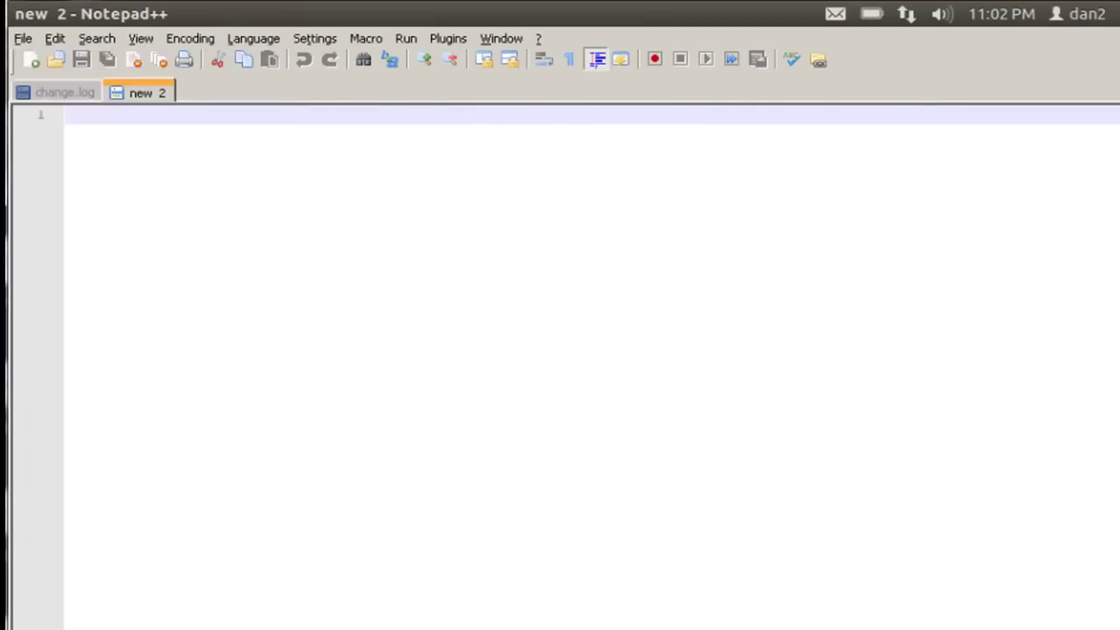
text(kjdfkjdkfj)
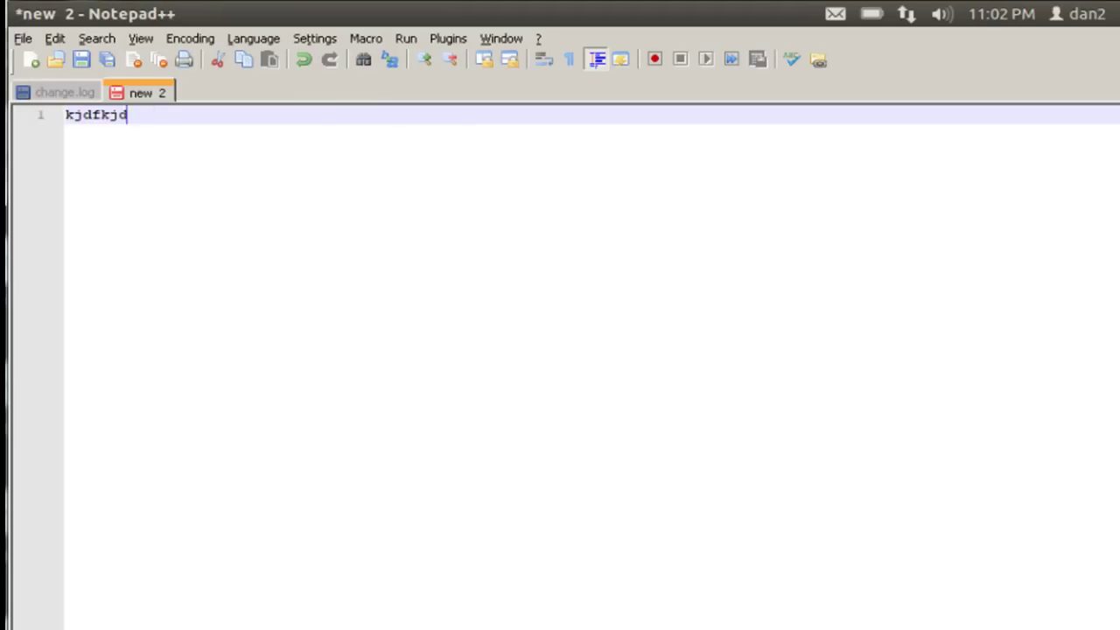
key(Return)
key(Return)
key(Return)
text(ddd)
key(Return)
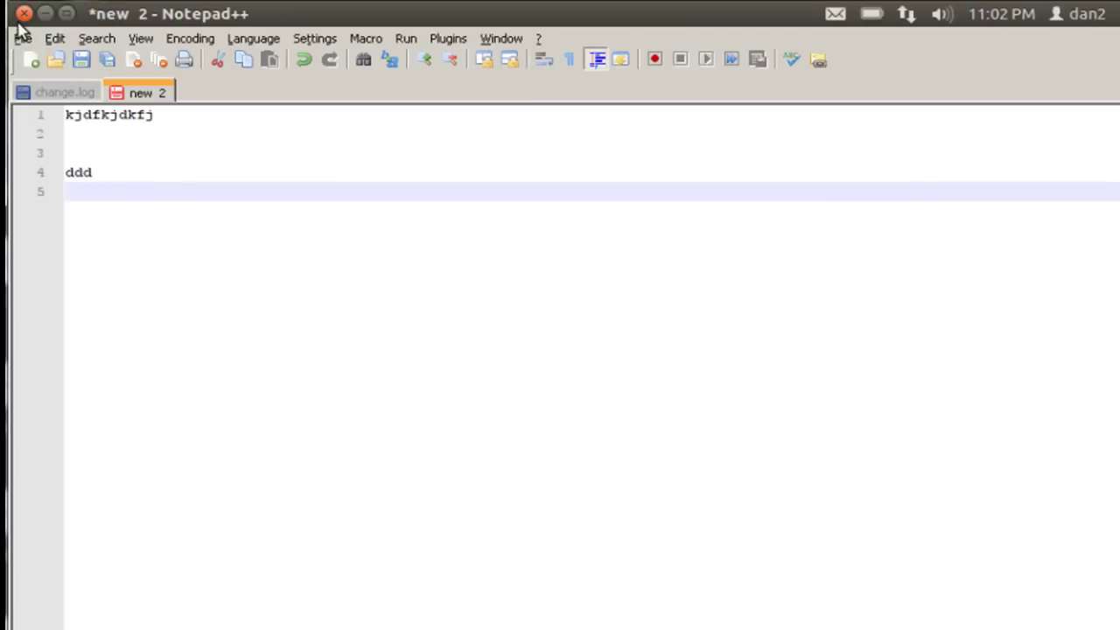
click(20, 13)
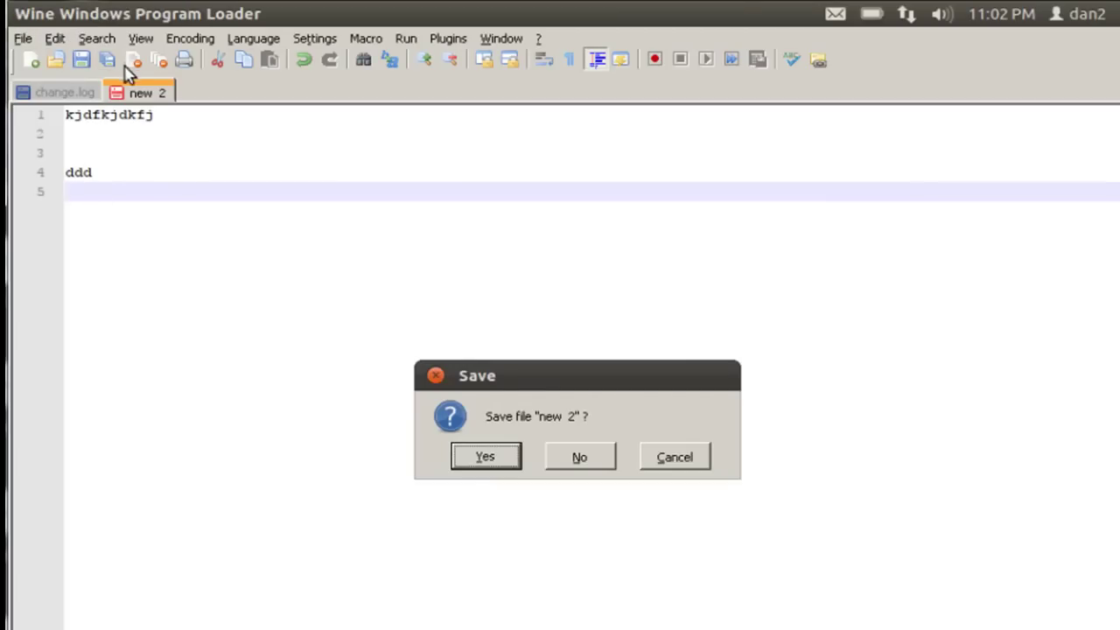
click(570, 465)
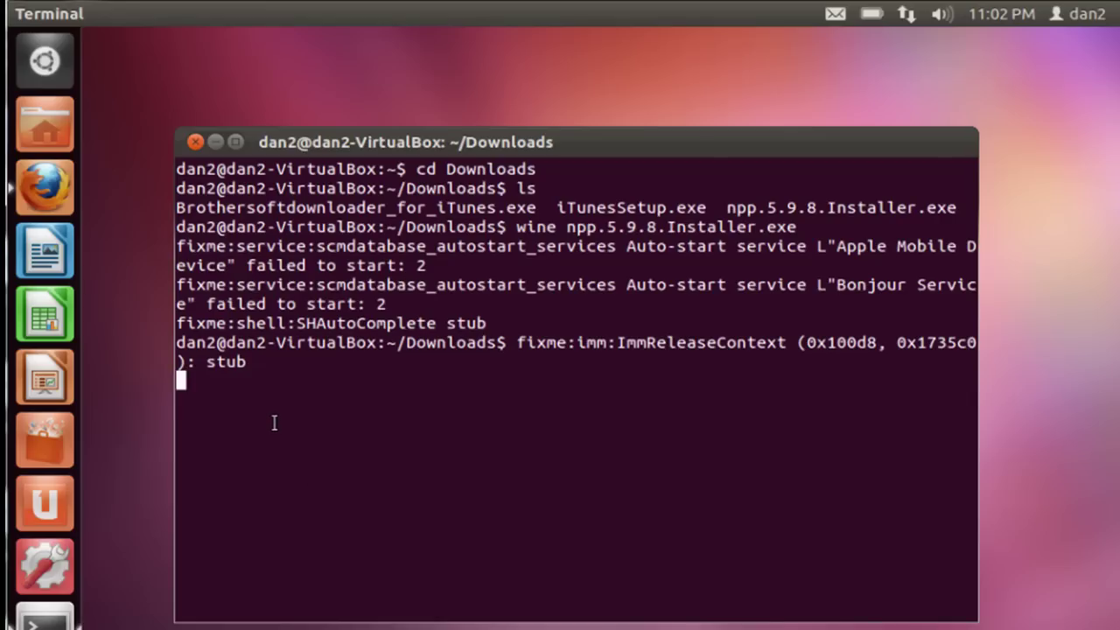
Clear the terminal, list Downloads, and run 'wine Brothersoftdownloader_for_iTunes.exe'
key(Return)
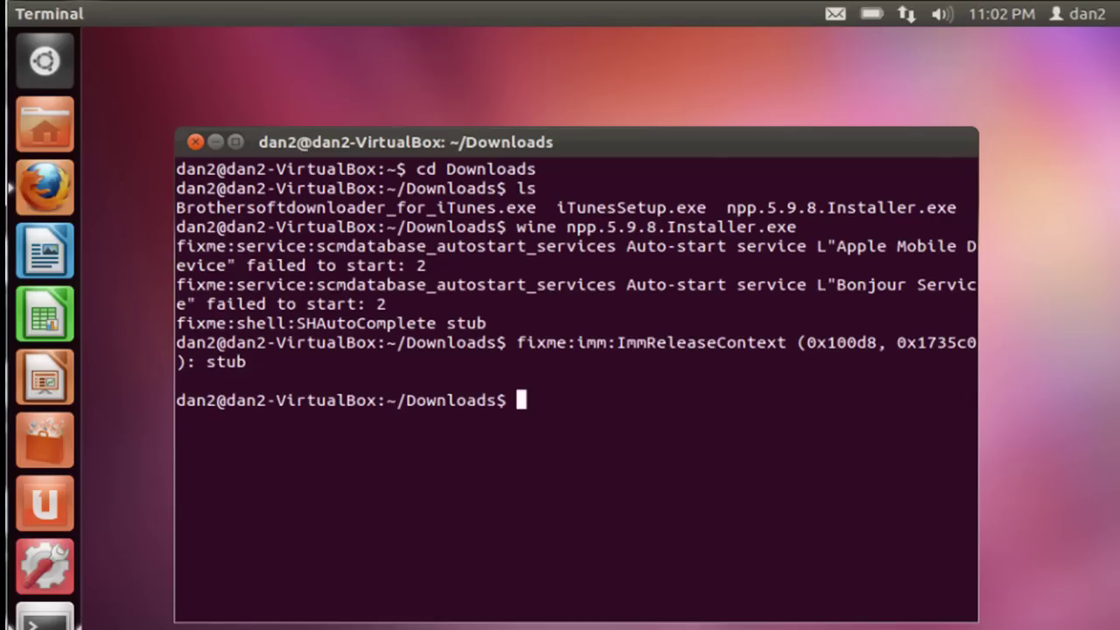
text(clear)
key(Return)
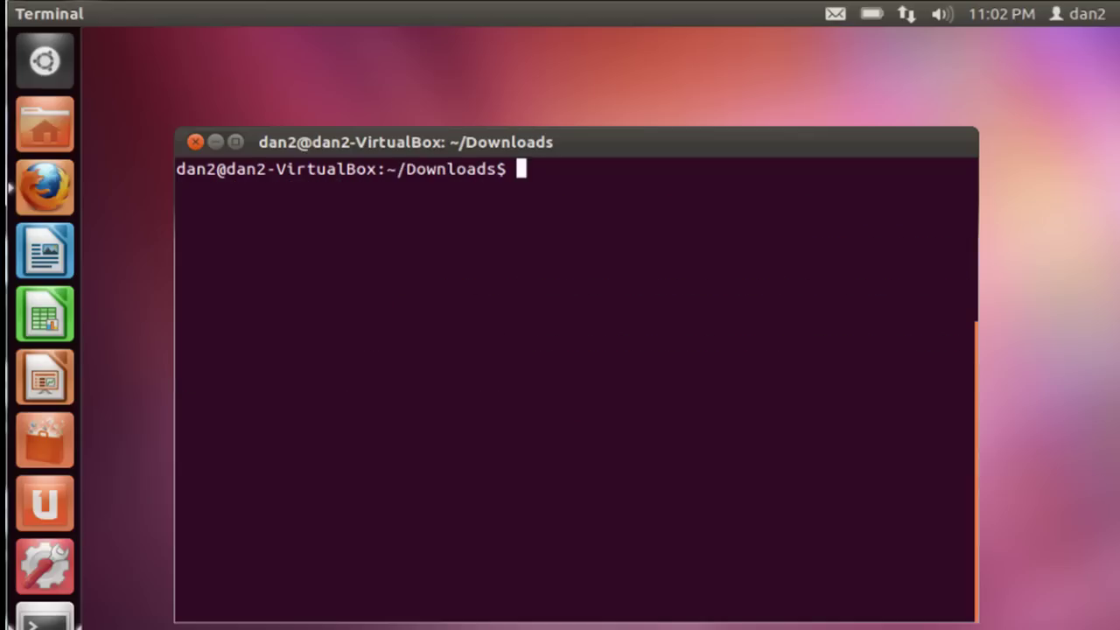
text(ls)
key(Return)
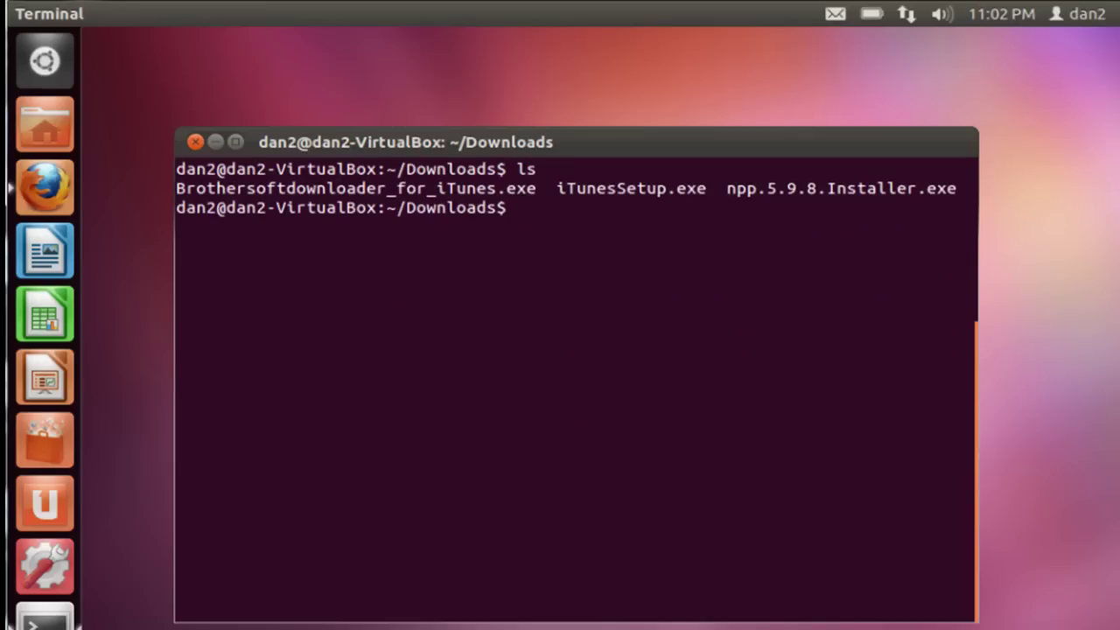
text(wine Br)
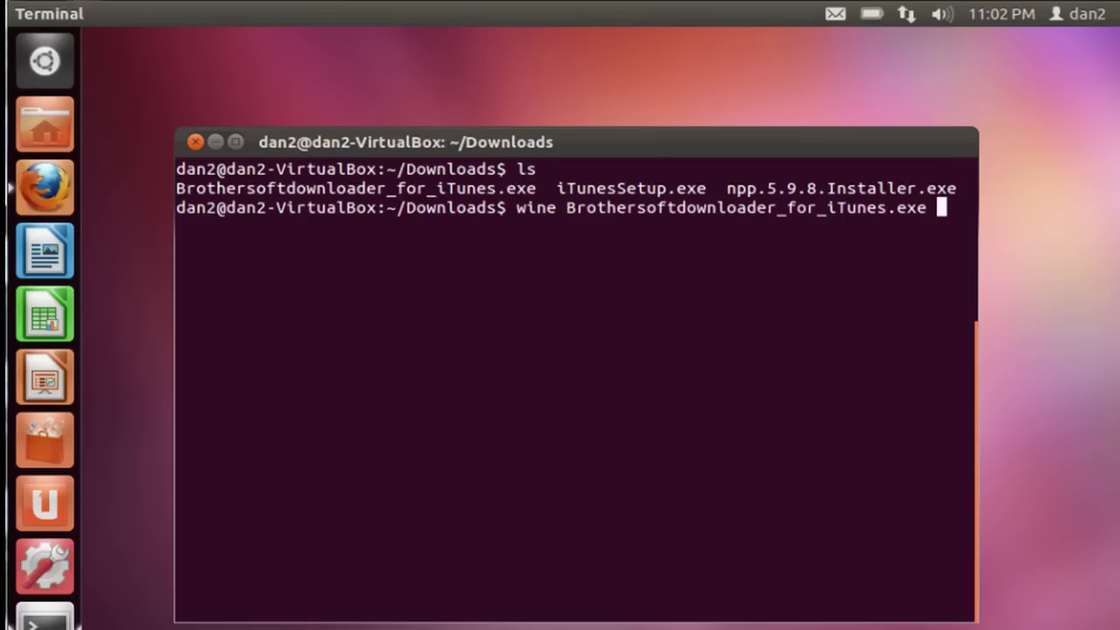
key(Return)
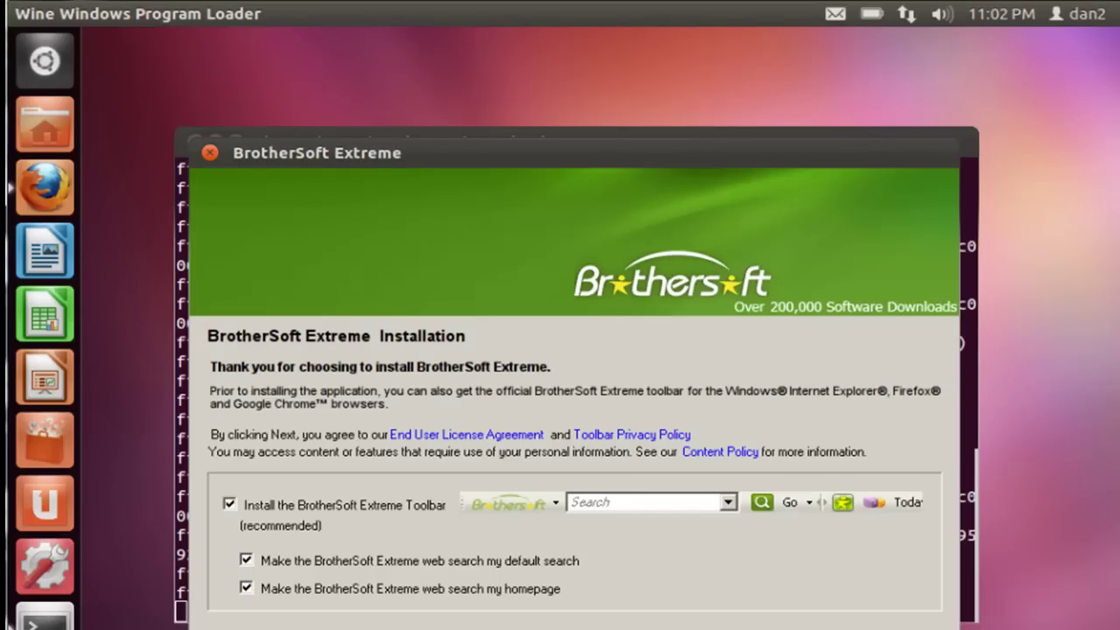
Uncheck the BrotherSoft Extreme Toolbar option and continue to download iTunes 7.2.0.34
click(229, 504)
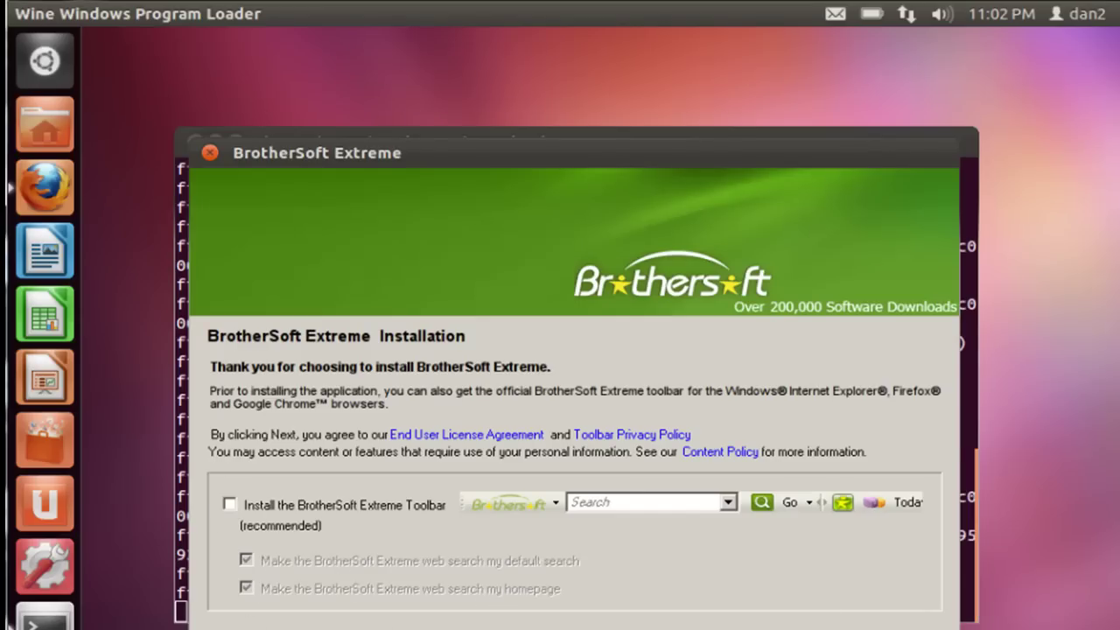
key(Return)
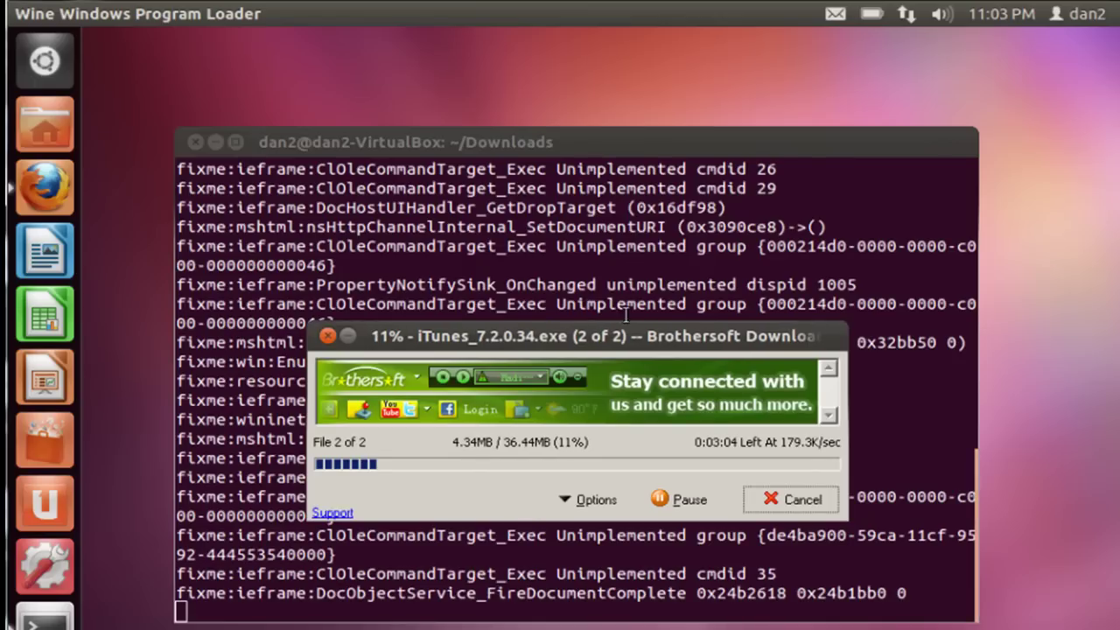
drag(665, 337, 624, 300)
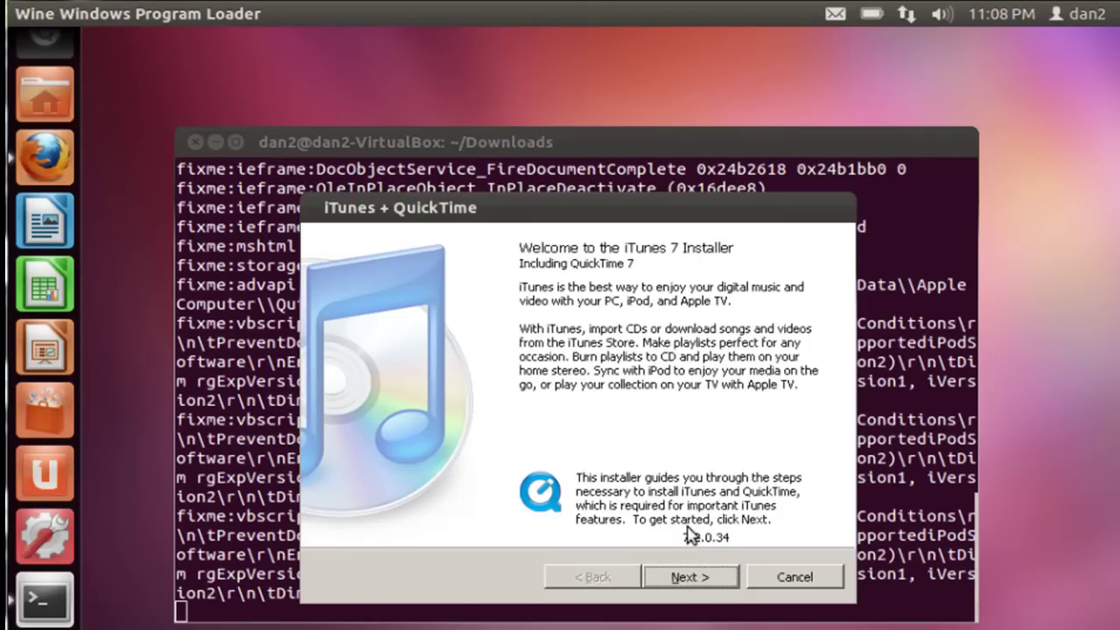
Accept the iTunes license, install iTunes and QuickTime, and finish the installer
click(690, 577)
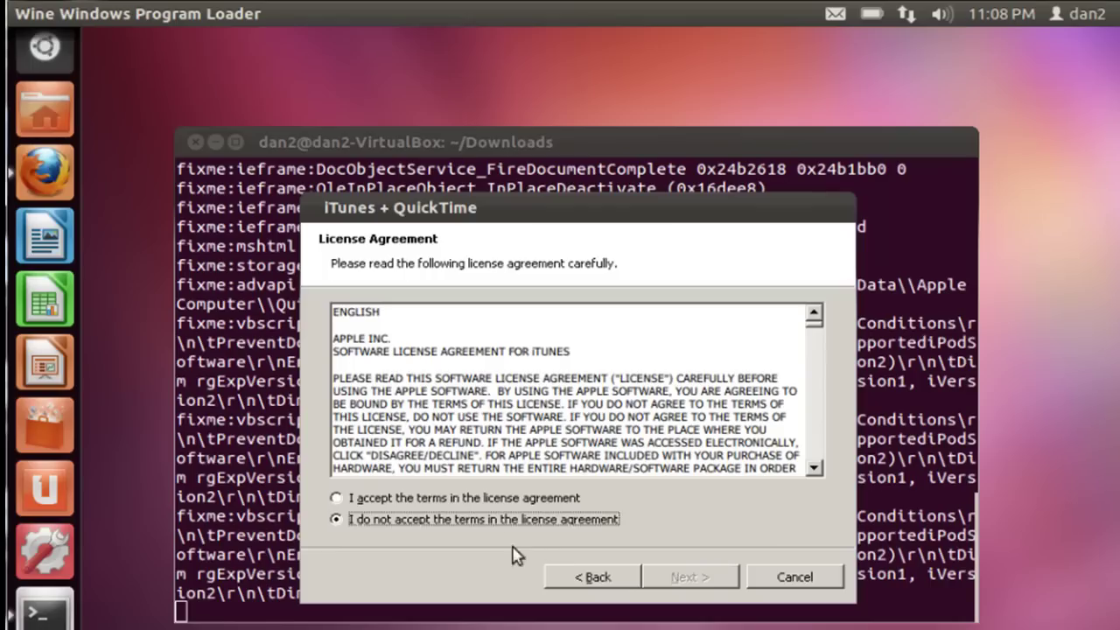
click(483, 498)
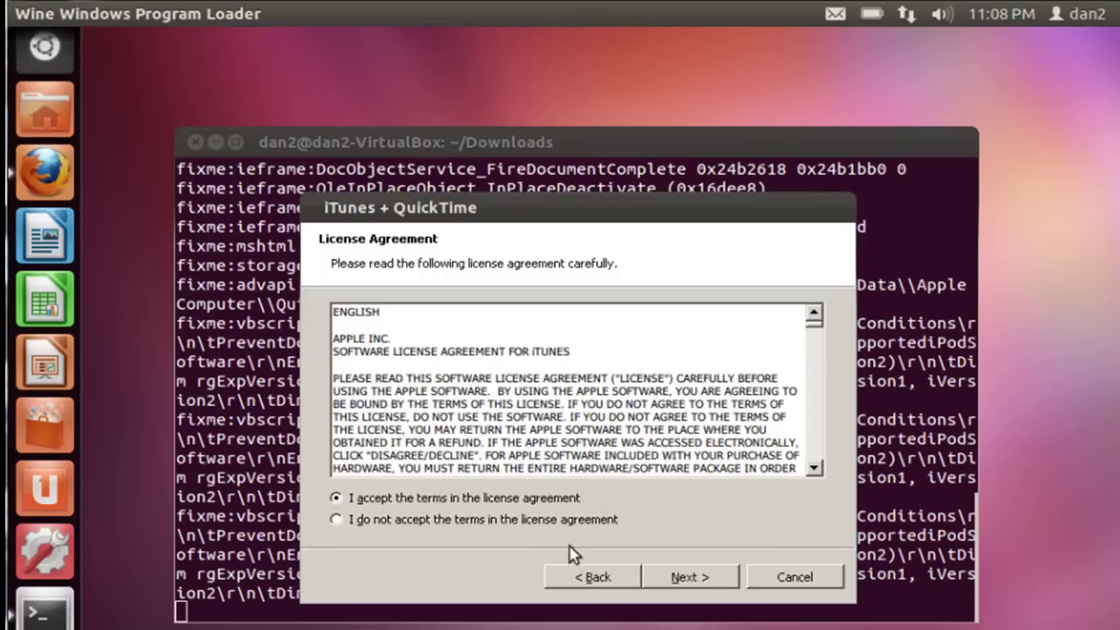
click(690, 578)
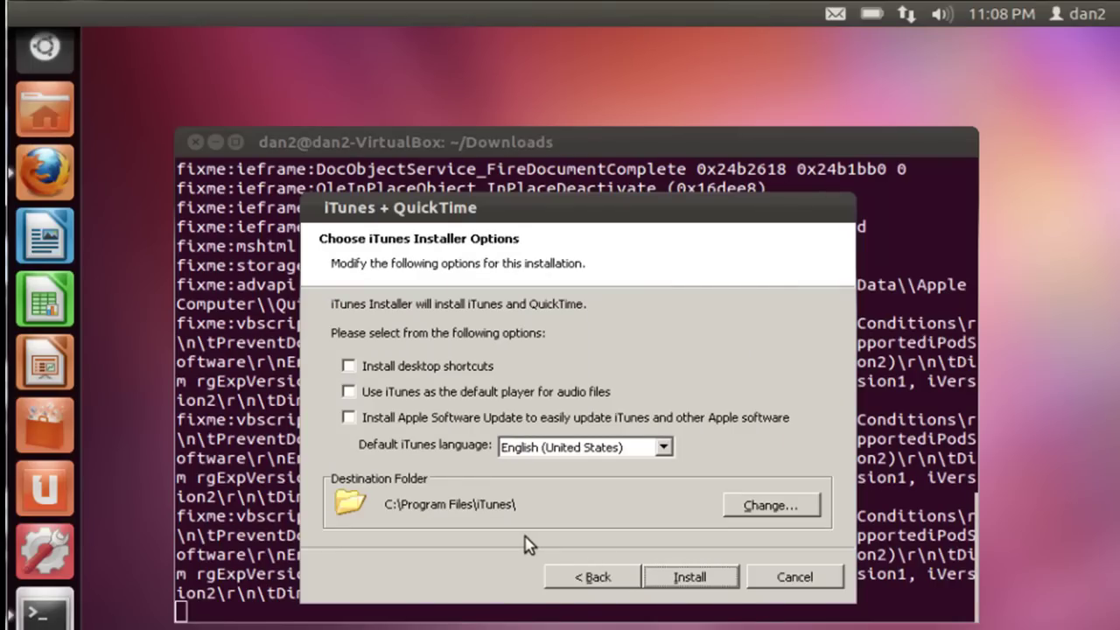
click(690, 579)
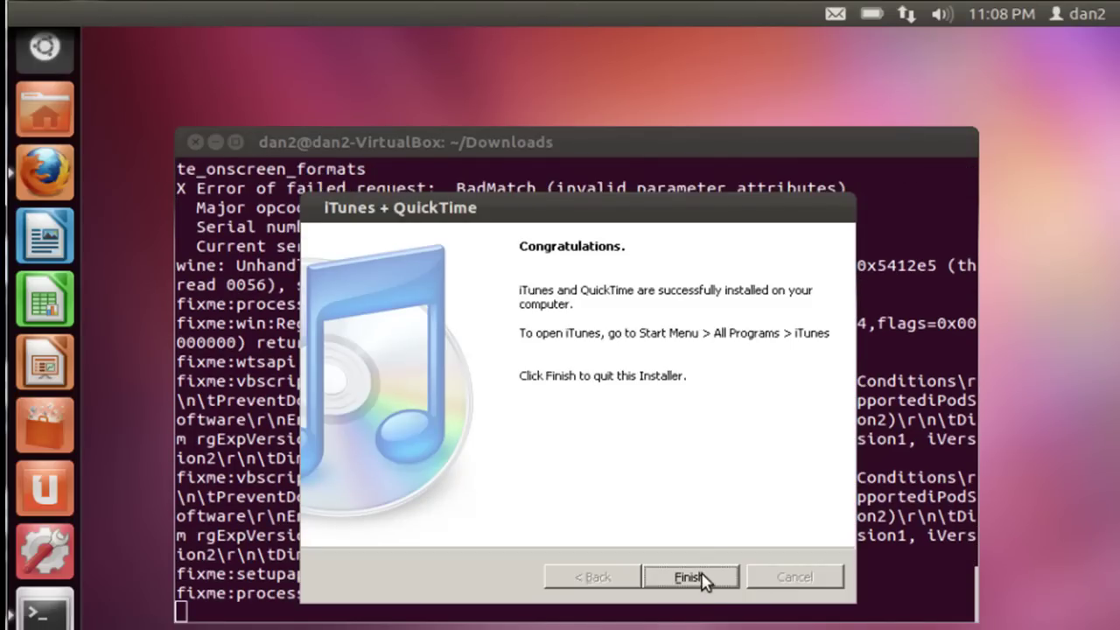
click(708, 580)
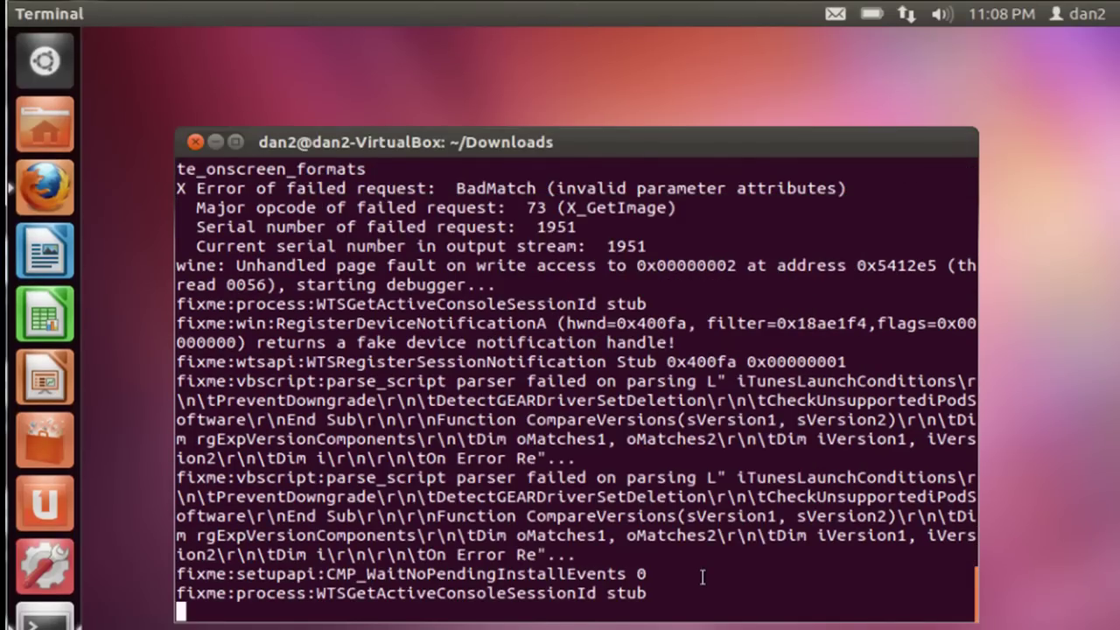
Clear the terminal, move up to the home folder, enter .wine and list its contents
text(clear)
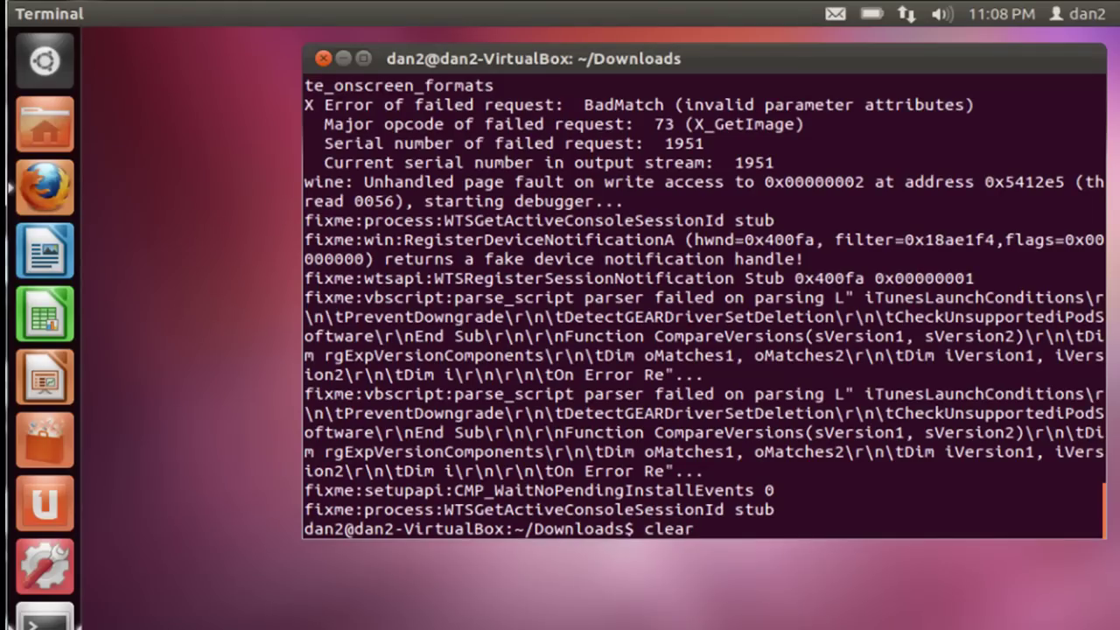
key(Return)
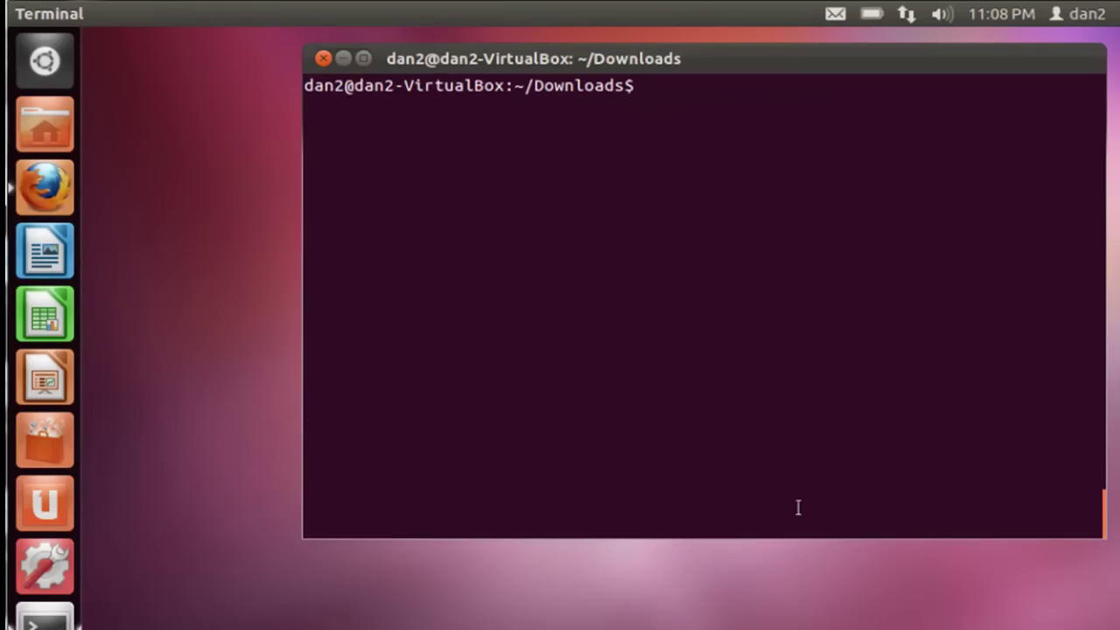
drag(843, 60, 694, 100)
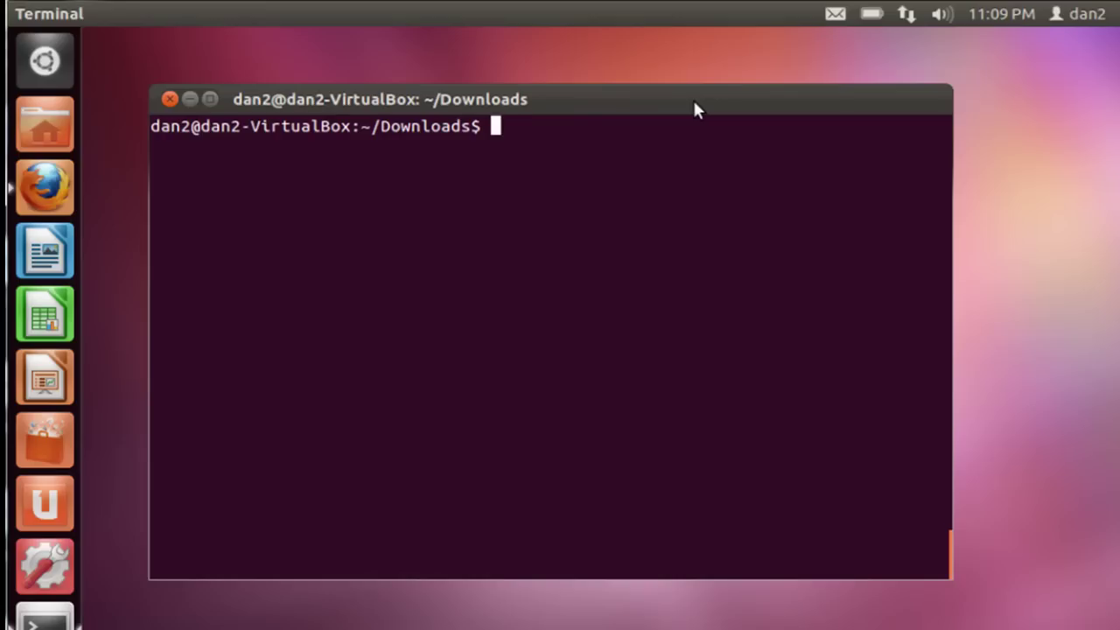
text(cd ..)
key(Return)
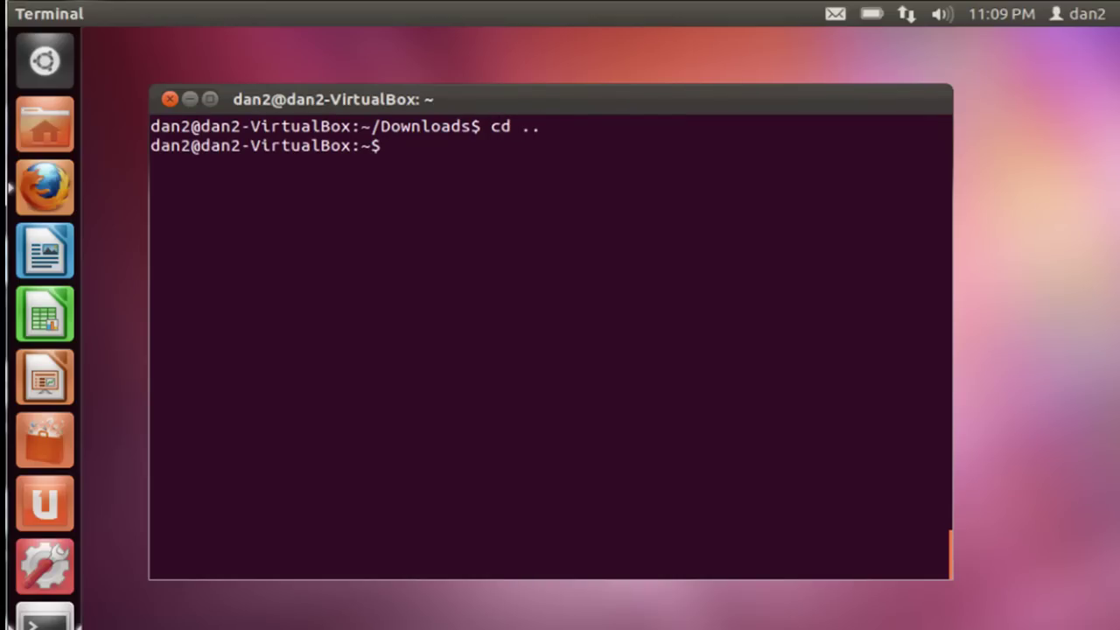
text(cd .wine)
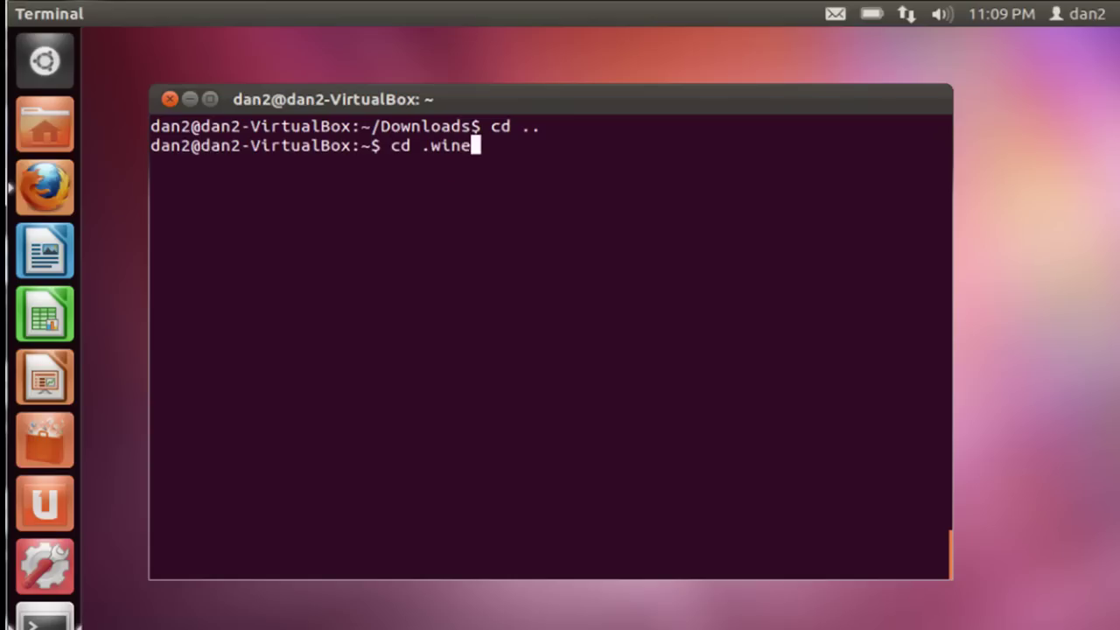
key(Return)
text(ls)
key(Return)
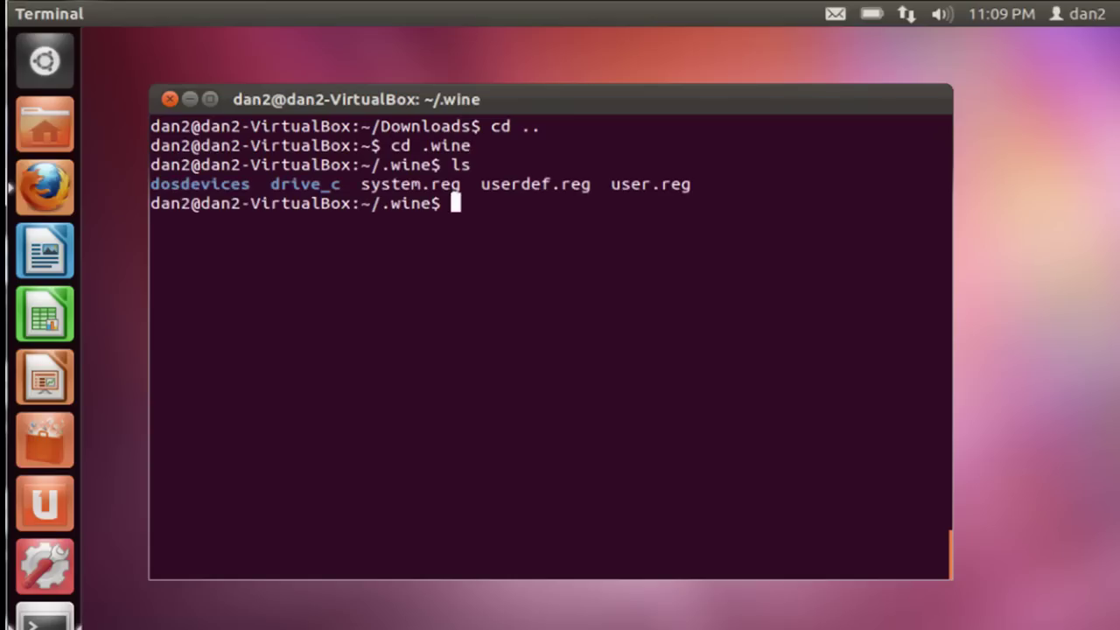
Enter drive_c/Program Files with Tab completion and list the installed program folders
text(cd dr)
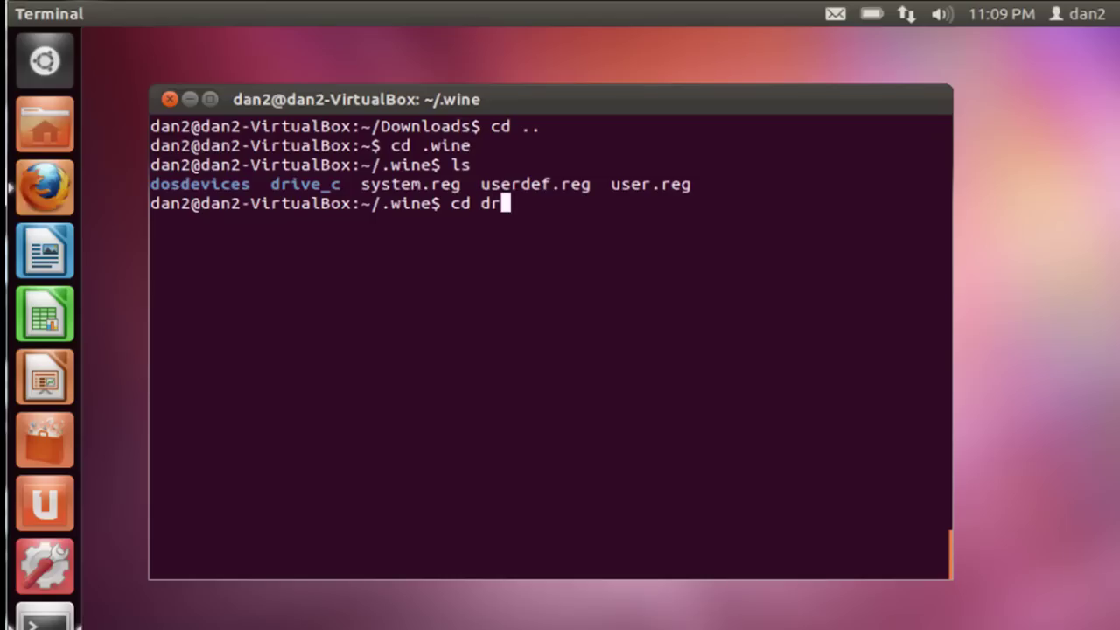
key(Tab)
key(Return)
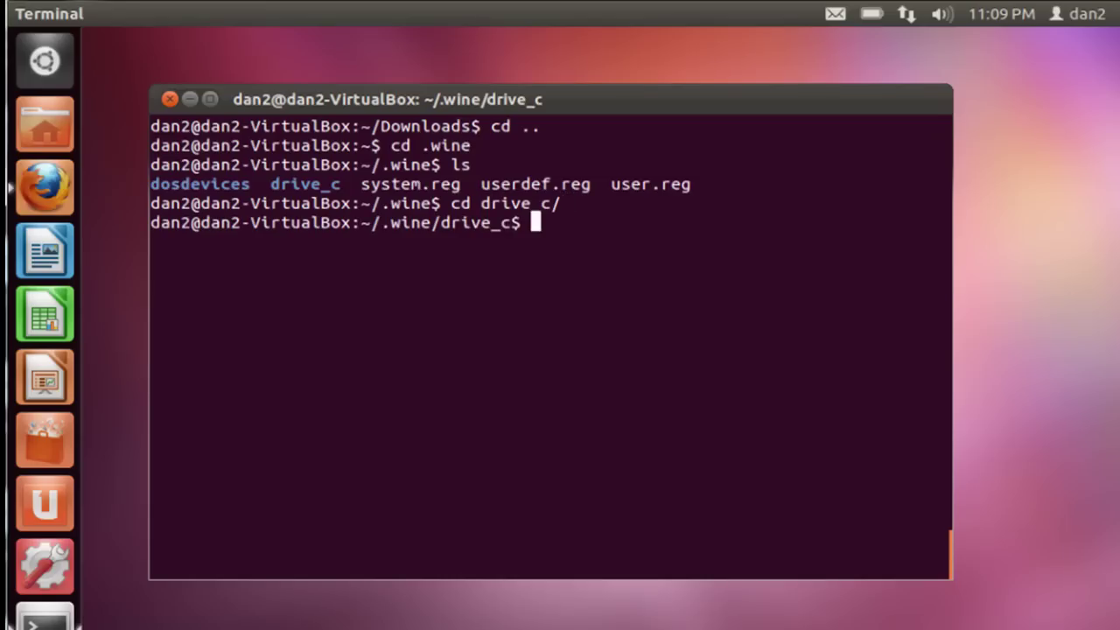
text(cd Pr)
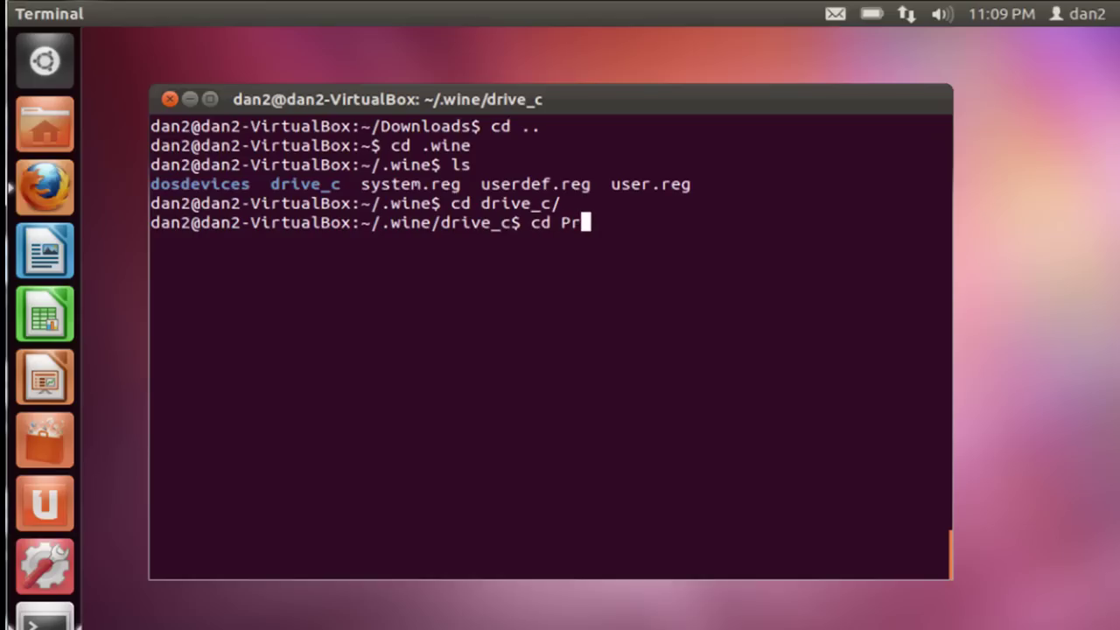
key(Tab)
key(Return)
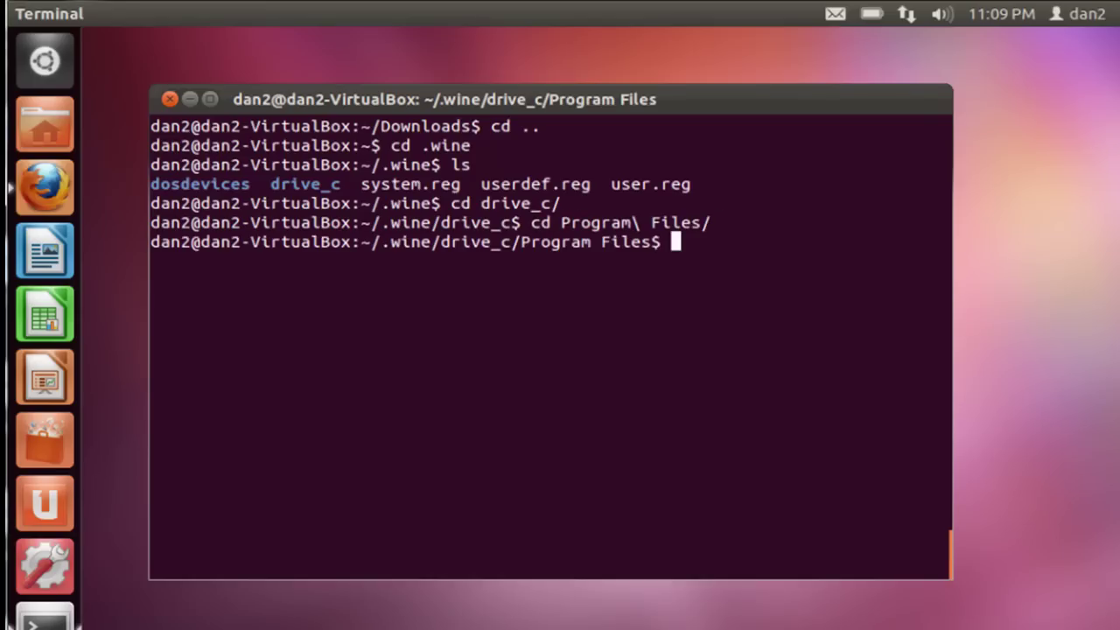
text(ls)
key(Return)
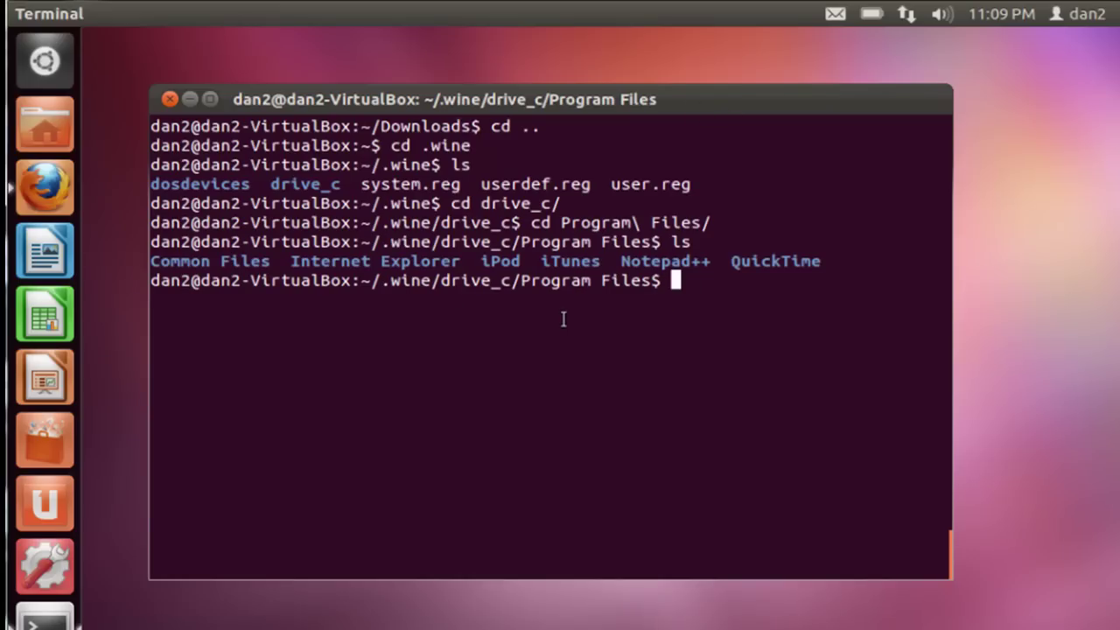
Change into the iTunes folder and list its files
text(cd iTunes)
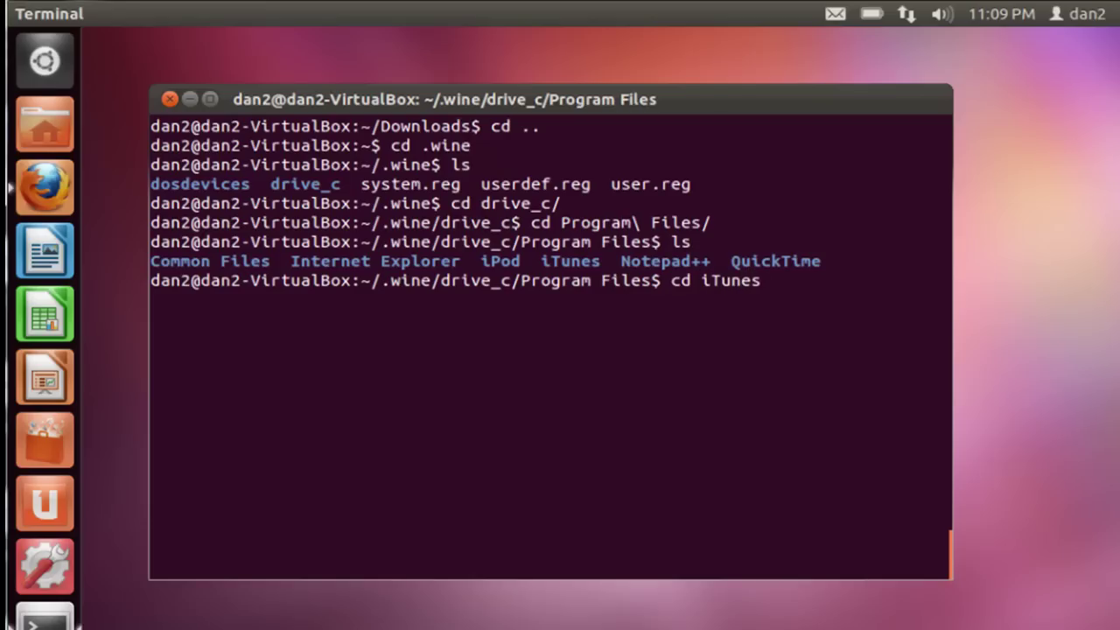
key(Return)
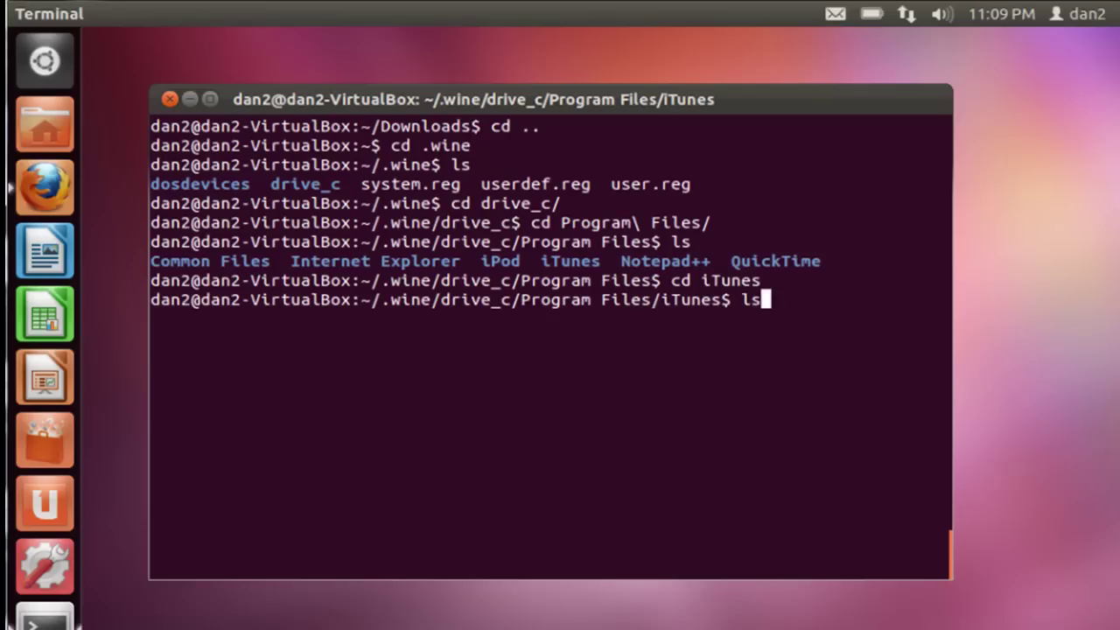
text(ls)
key(Return)
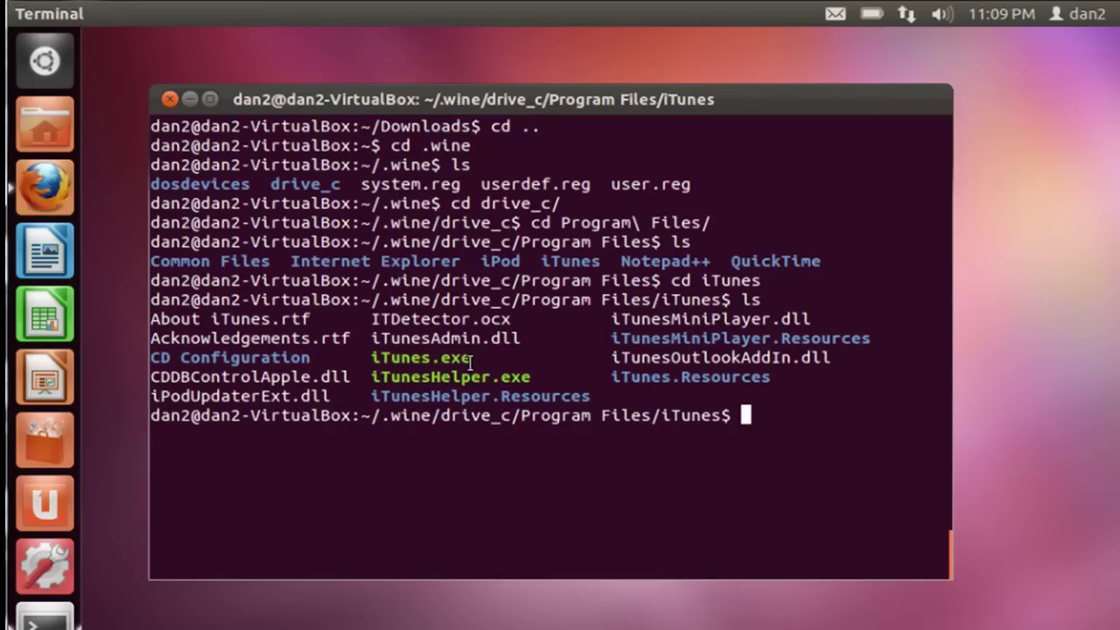
Run iTunes.exe with Wine, using Tab completion for the file name
text(wine iT)
key(Tab)
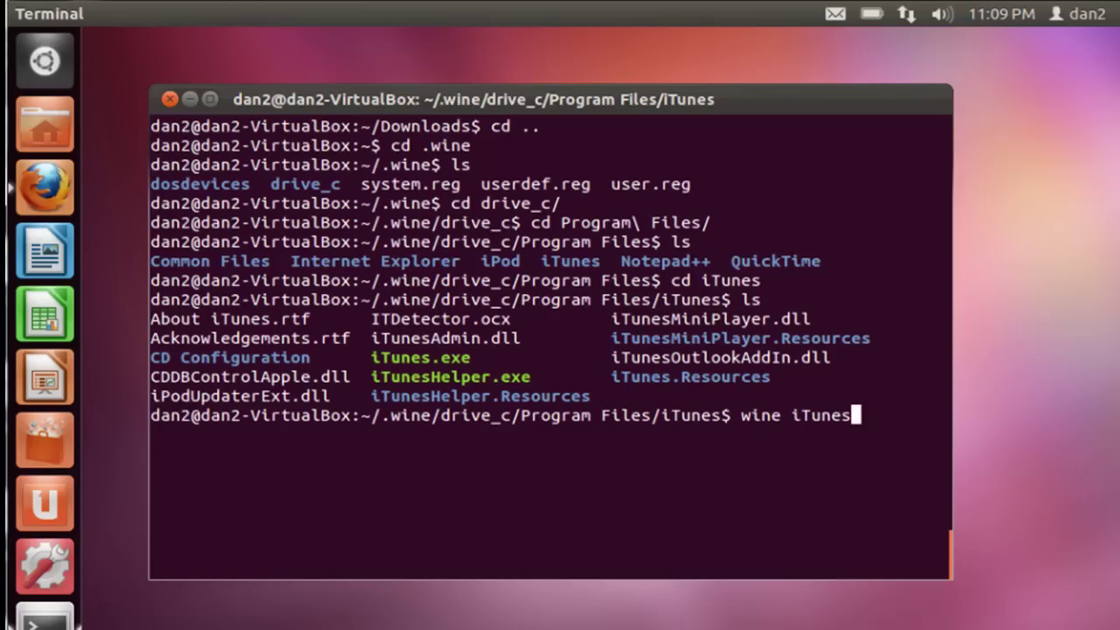
text(.exe)
key(Return)
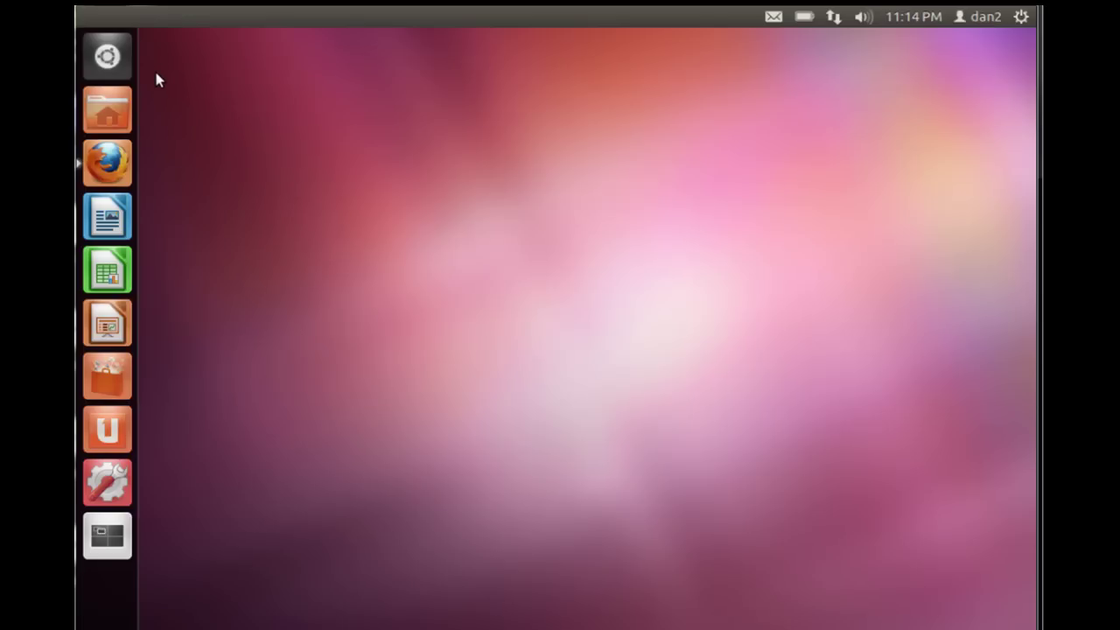
Search the Dash for 'wine', launch Uninstall Wine Software, and centre its window
click(106, 56)
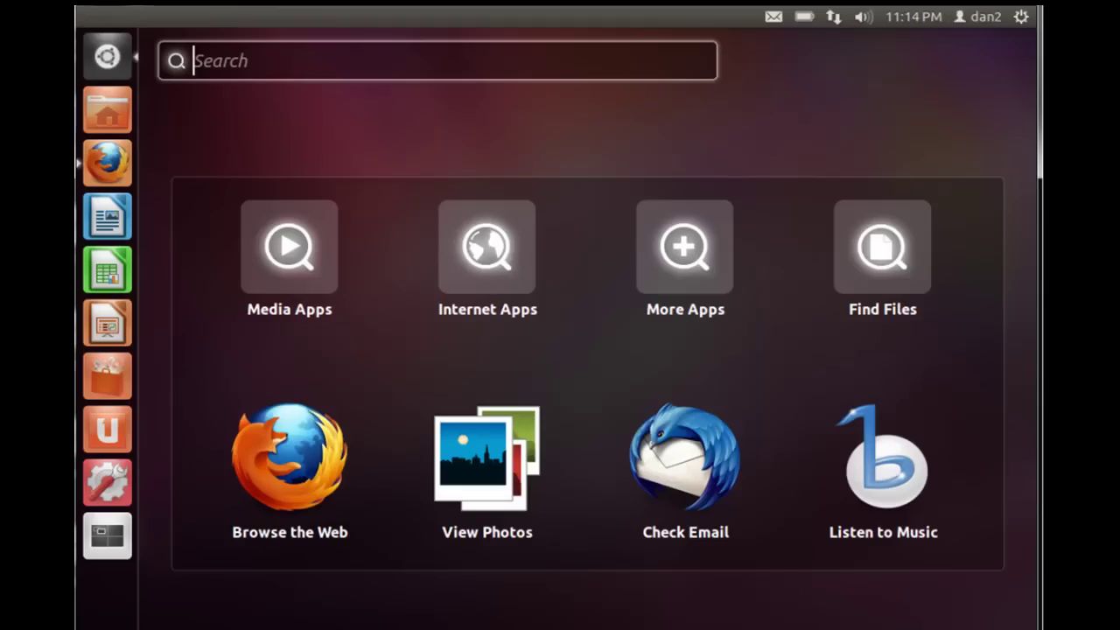
text(wine)
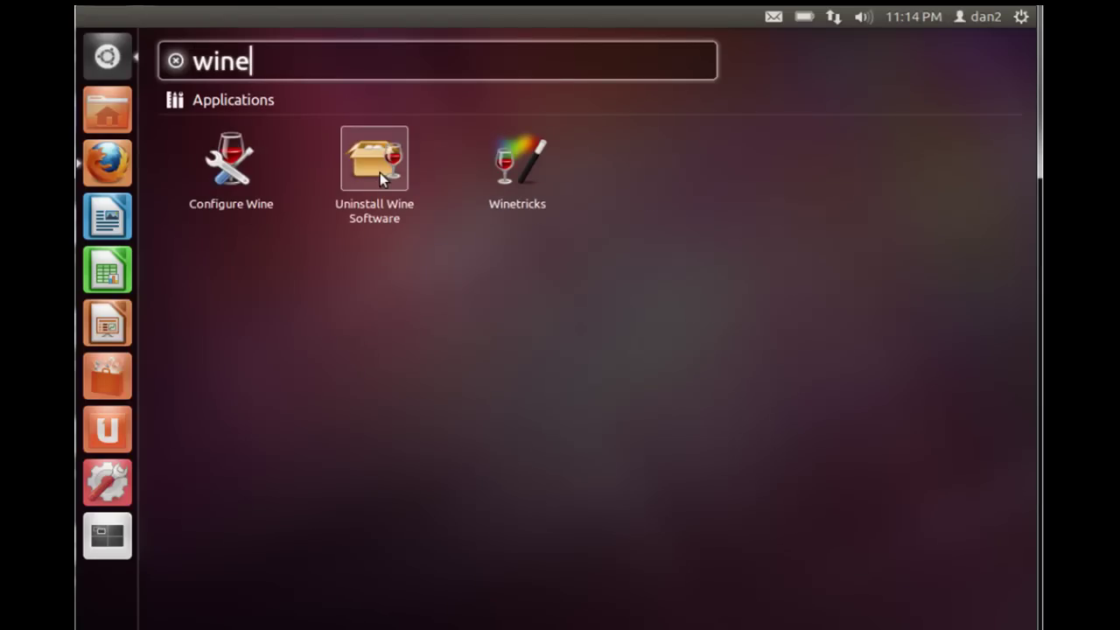
click(369, 173)
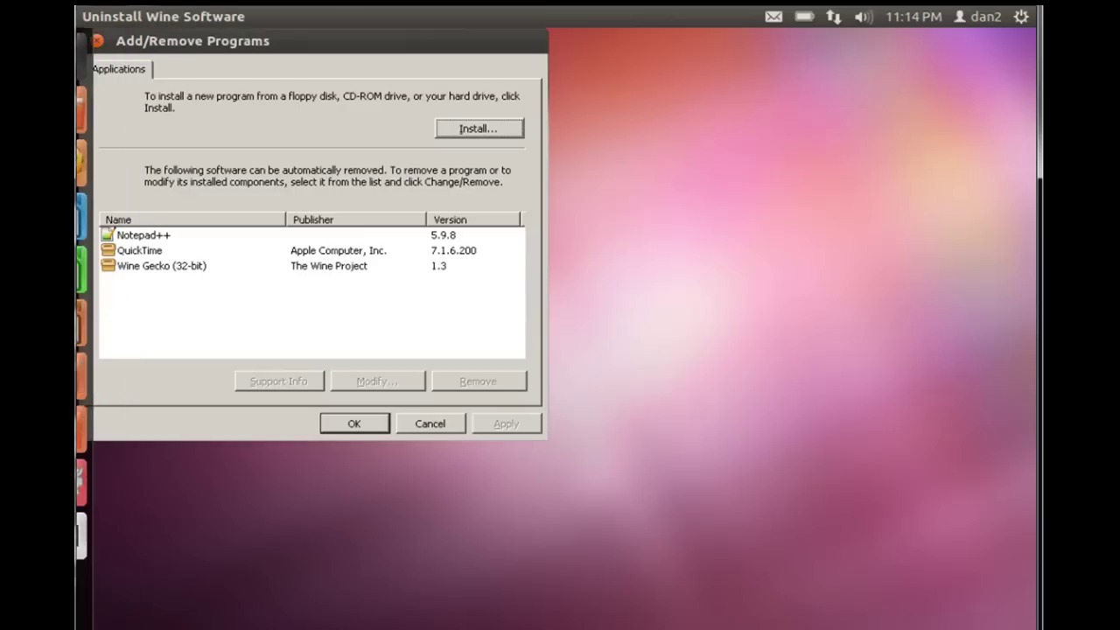
drag(308, 39, 506, 100)
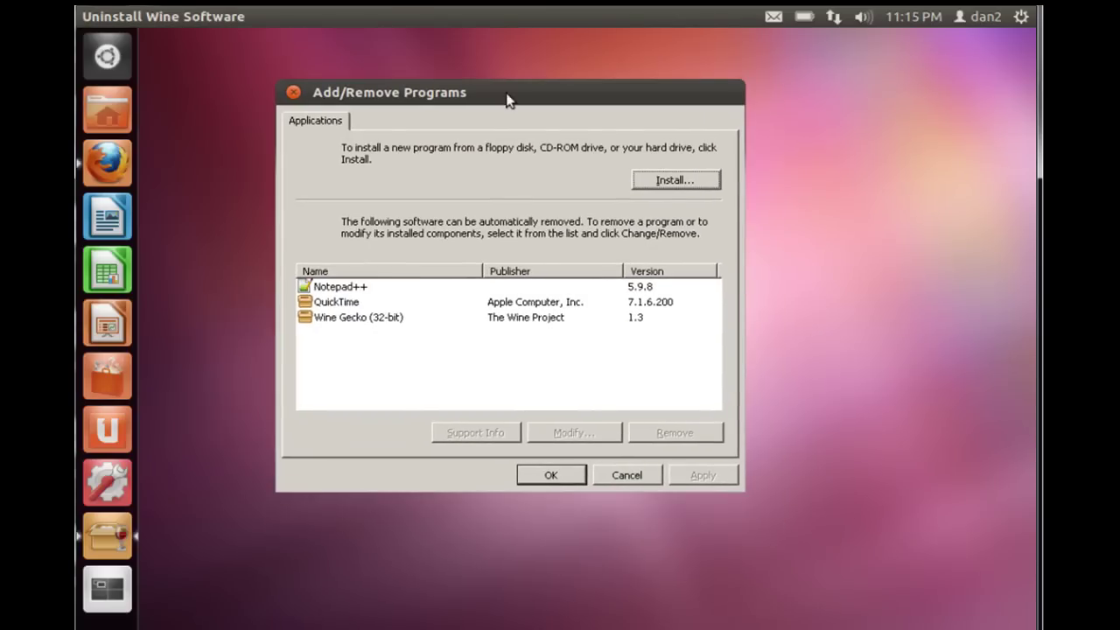
Select QuickTime in the Add/Remove Programs list
click(355, 308)
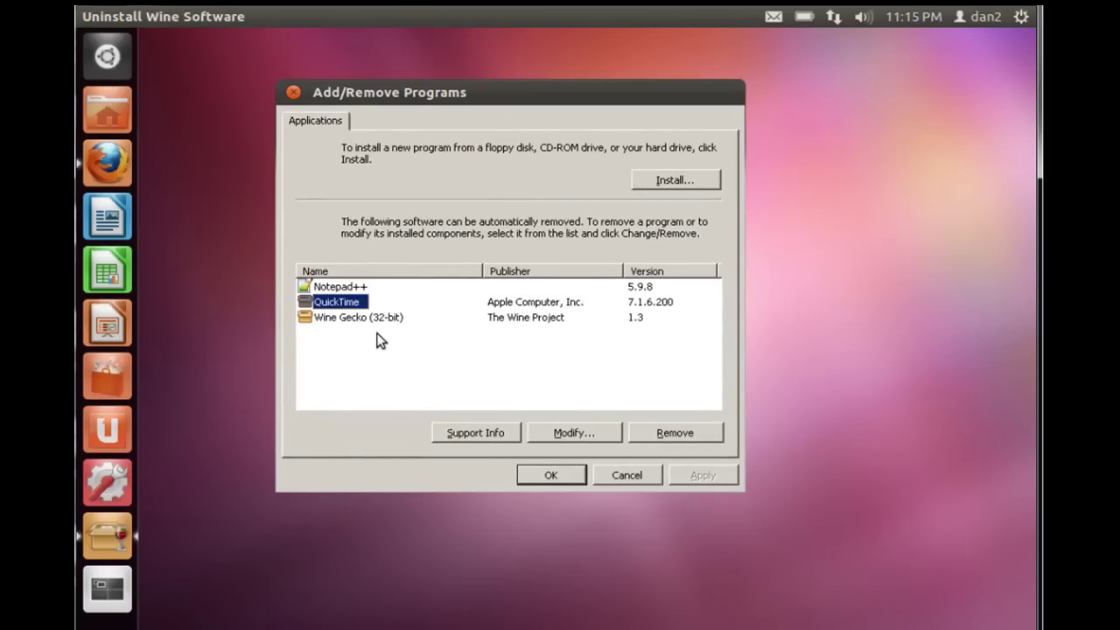
click(350, 331)
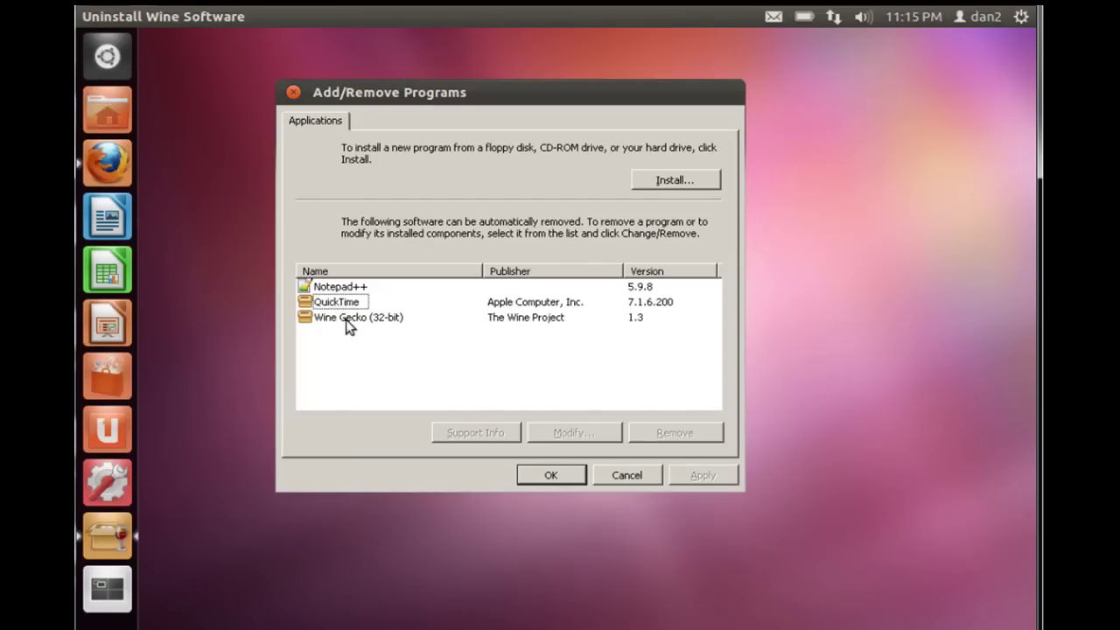
click(344, 316)
key(Up)
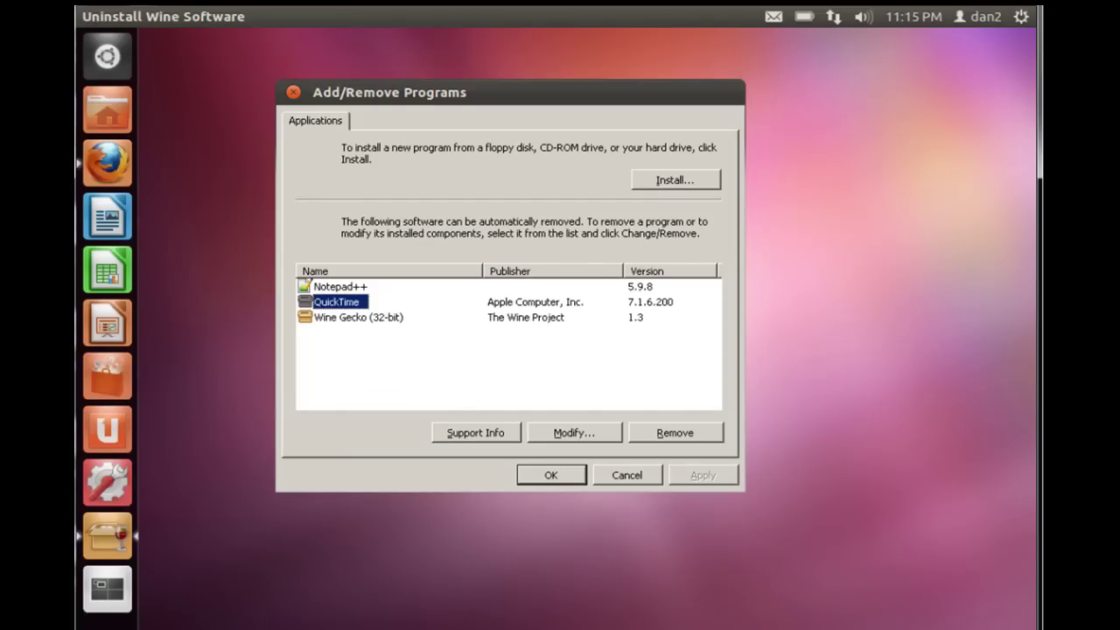
click(327, 321)
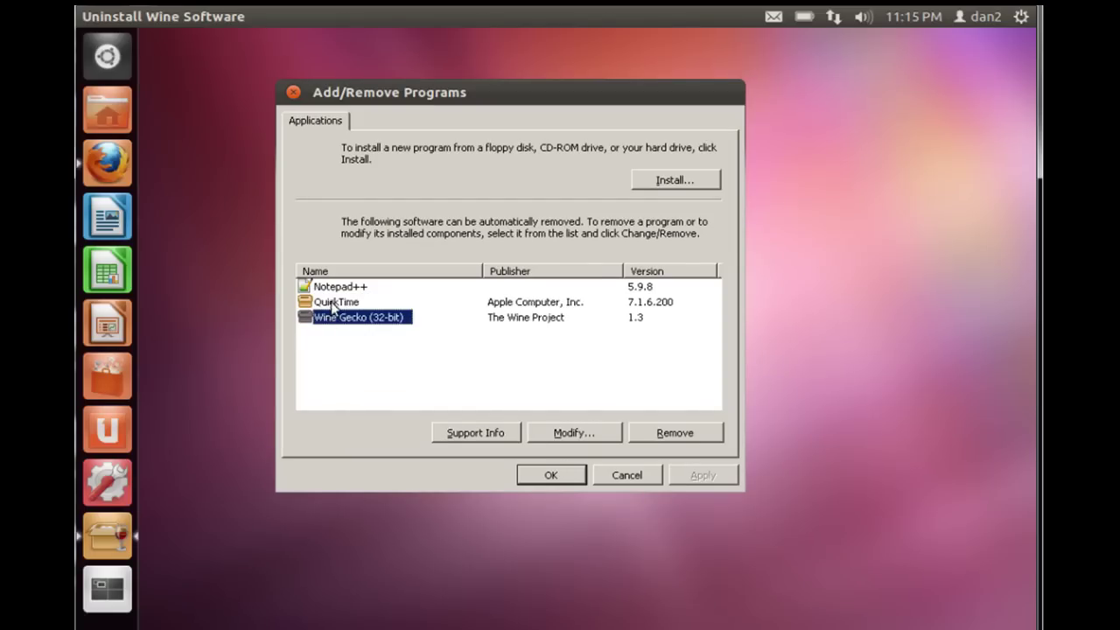
key(Up)
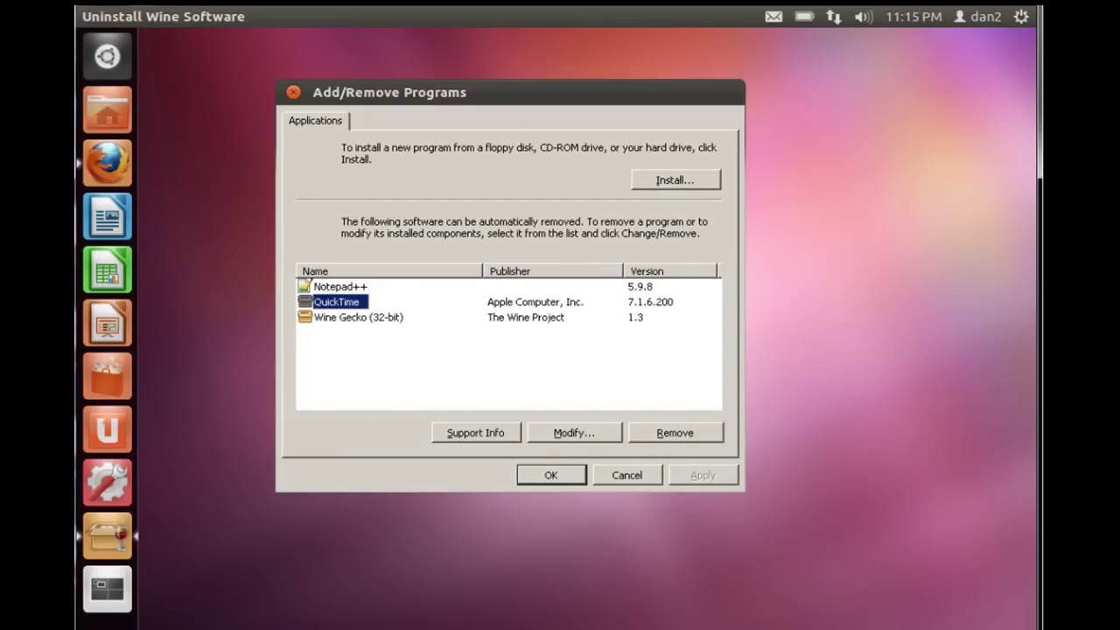
Remove QuickTime completely, confirming the removal and finishing the uninstaller
click(681, 432)
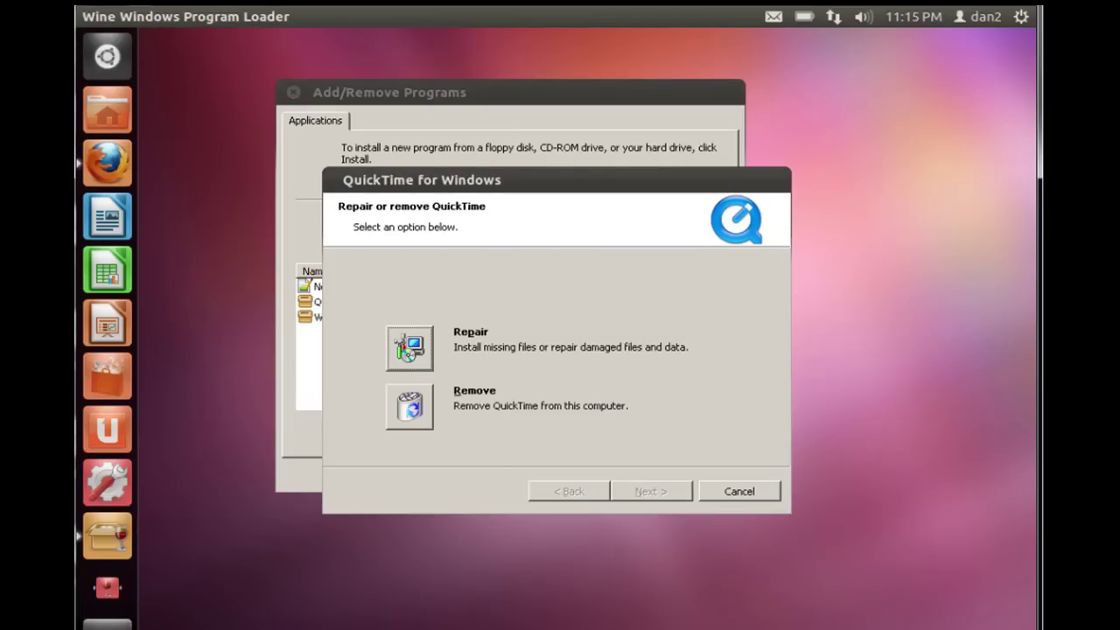
click(409, 402)
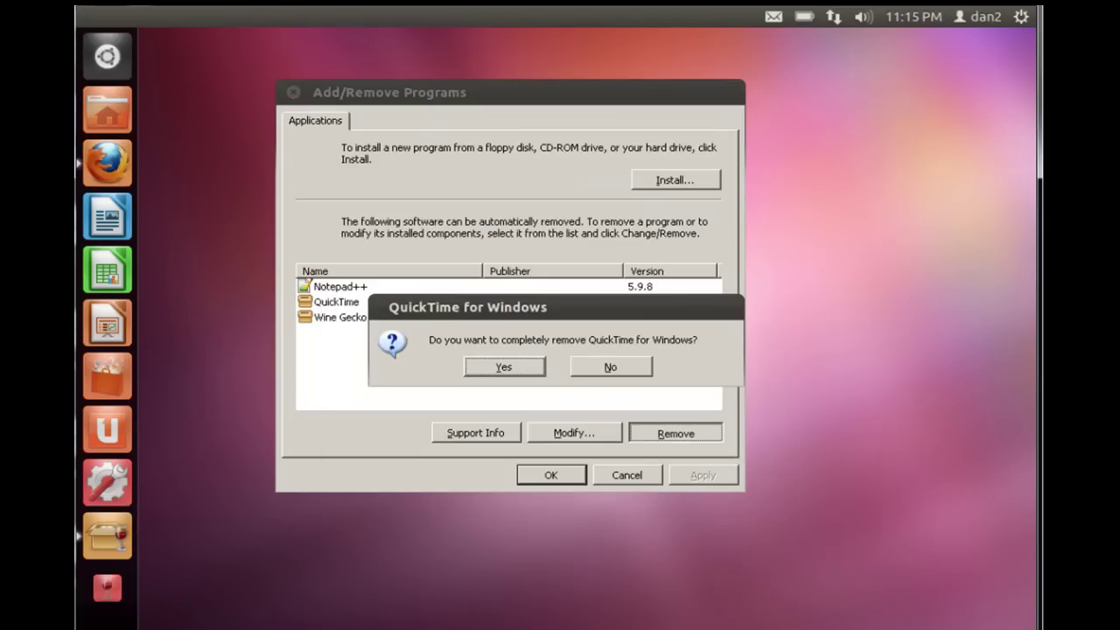
click(510, 367)
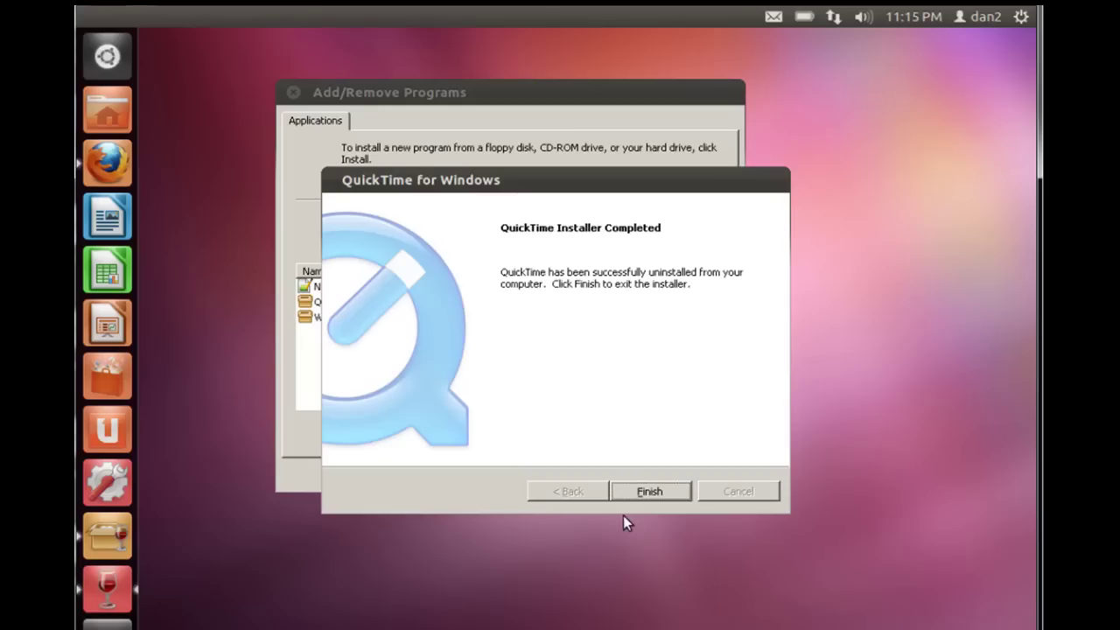
click(655, 493)
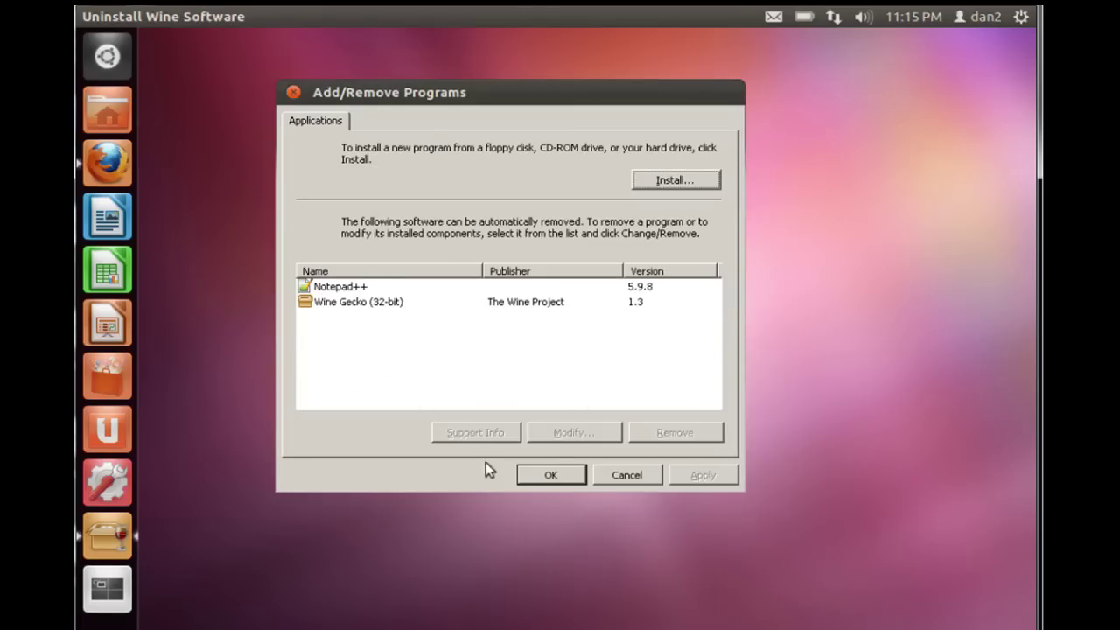
click(551, 475)
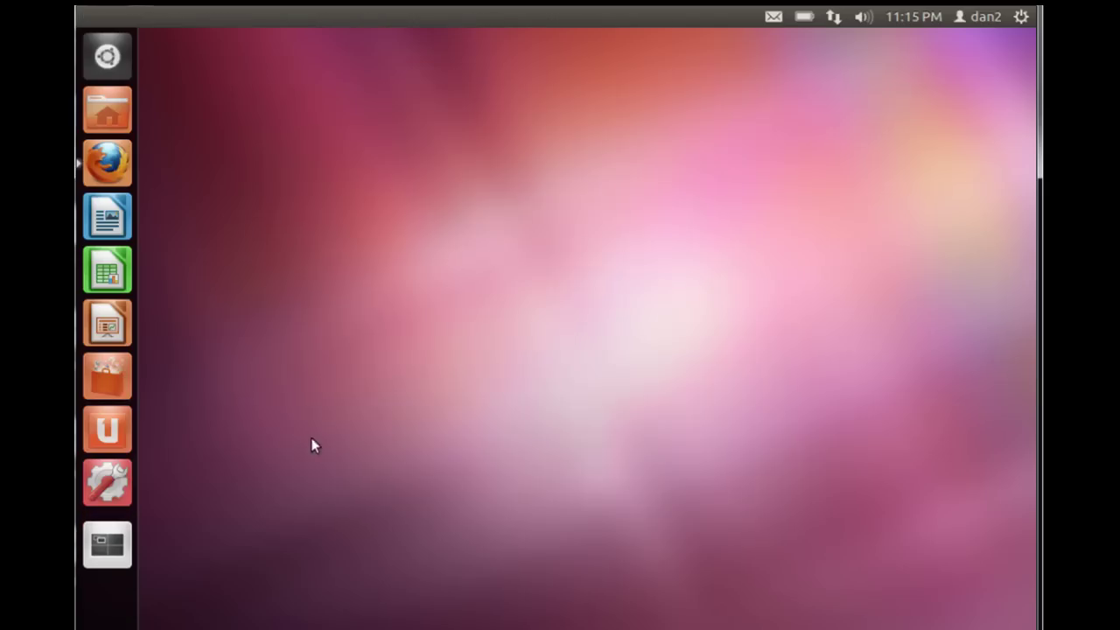